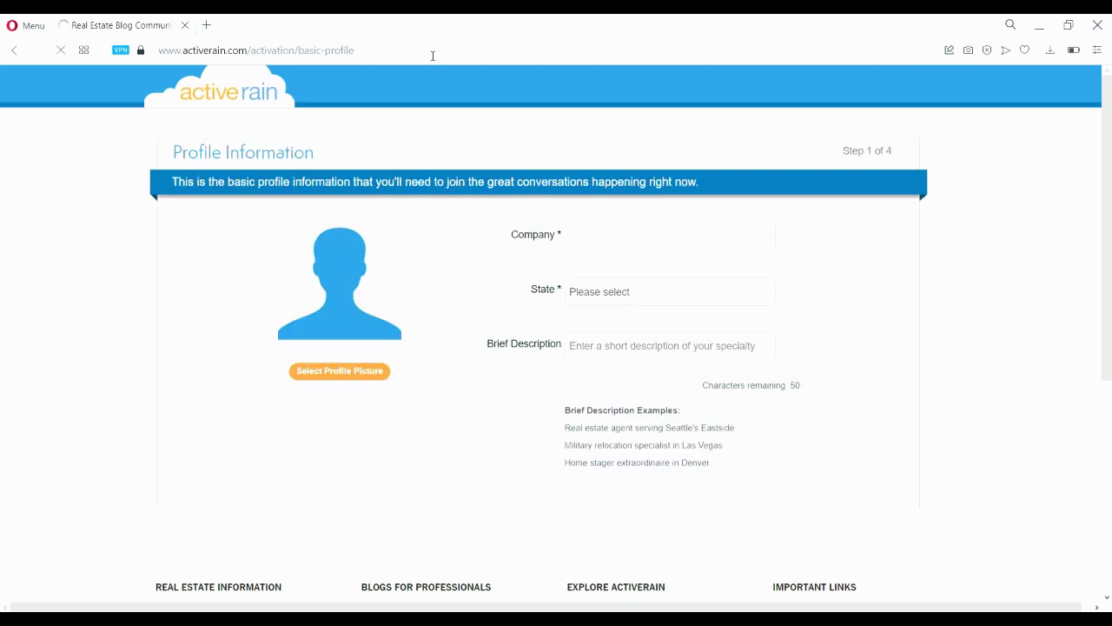
Submit the basic profile information with California, Alameda County and Oakland, and open the profile for editing from My Home
scroll(826, 414, down, 2)
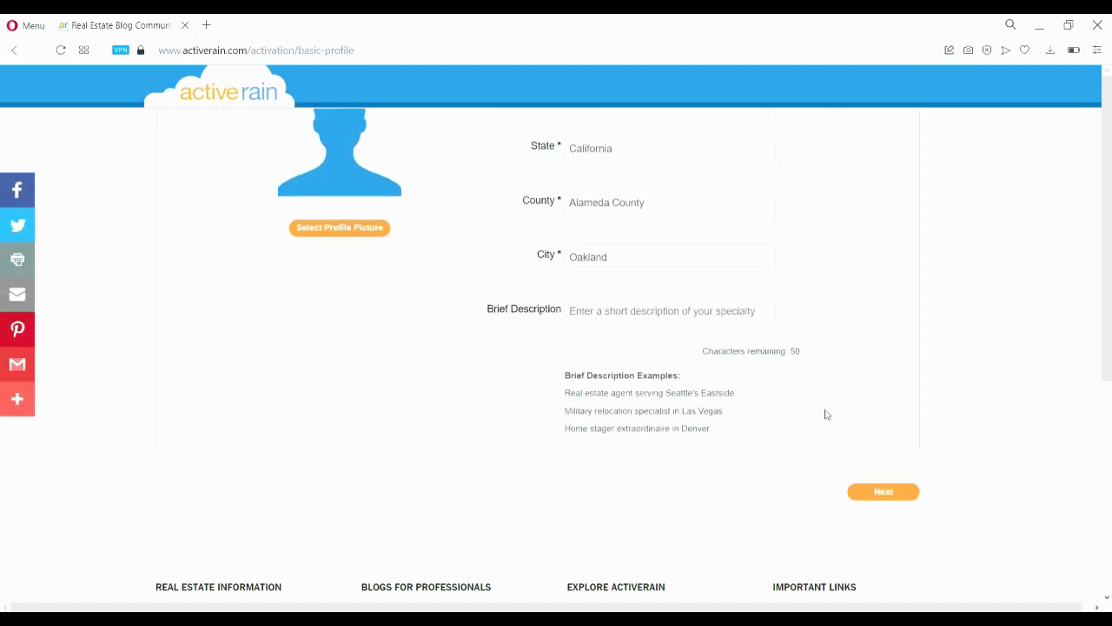
click(886, 492)
click(933, 88)
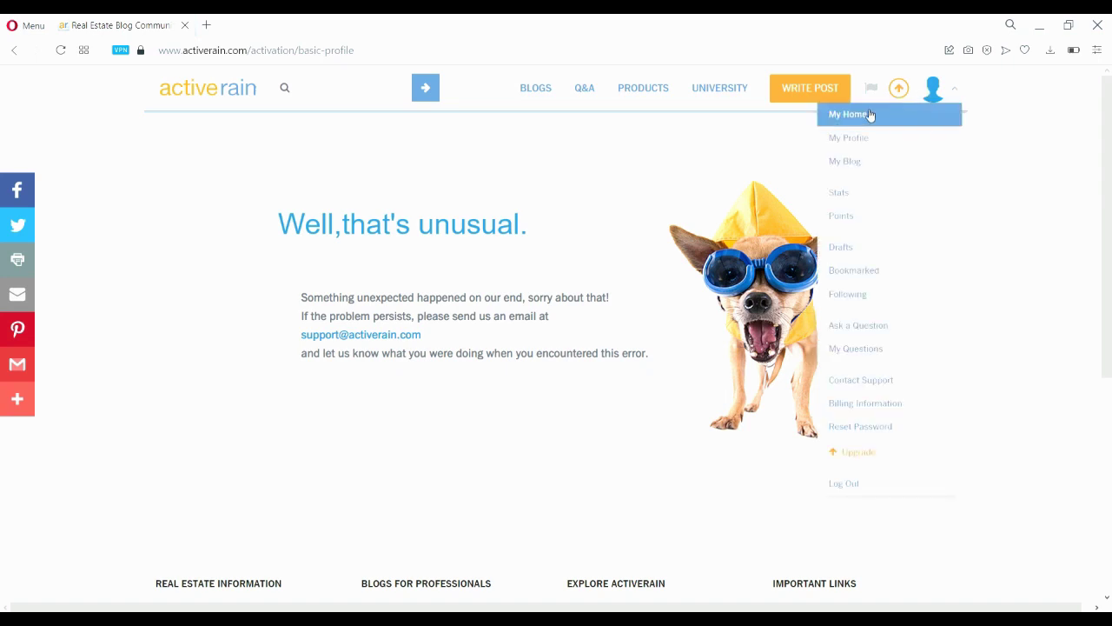
click(861, 115)
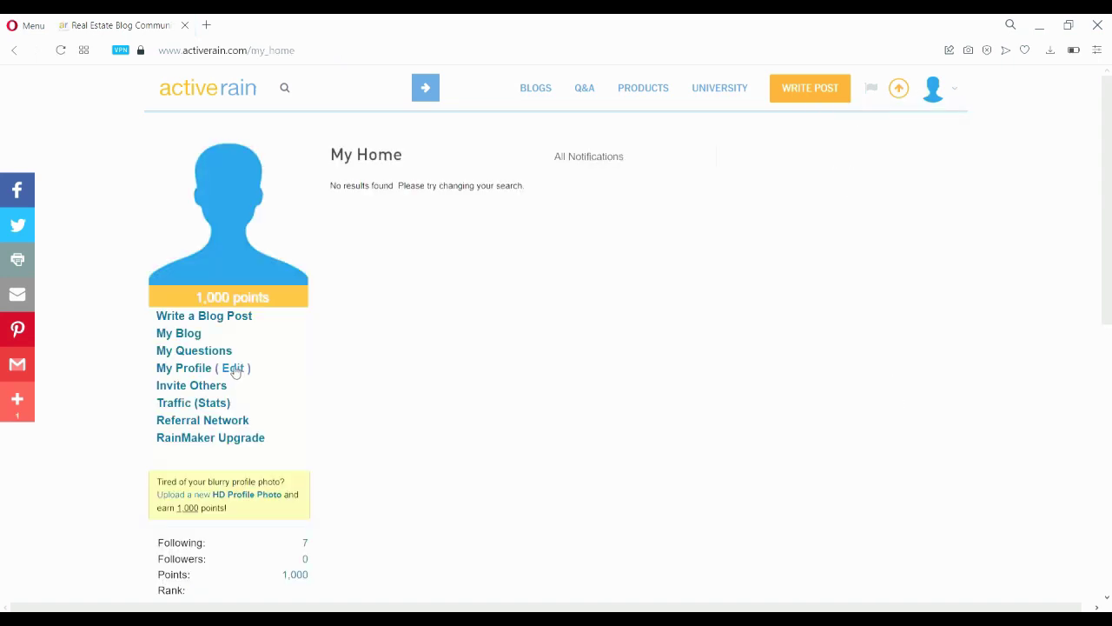
click(235, 370)
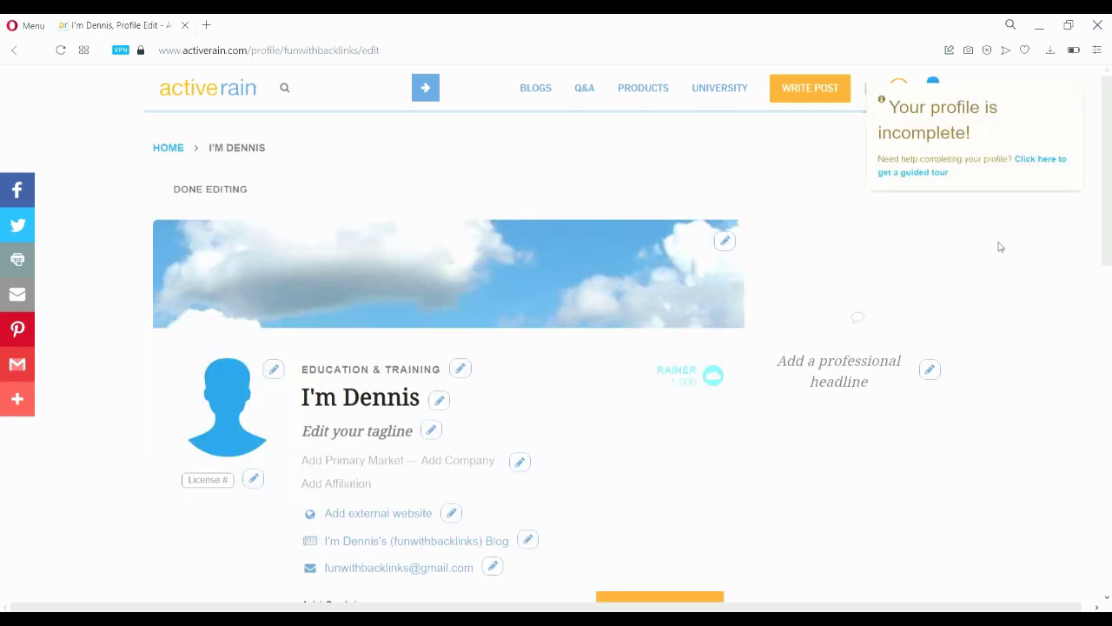
Paste the prepared text about backlinks into the profile's Get To Know Me section
drag(1110, 181, 1111, 346)
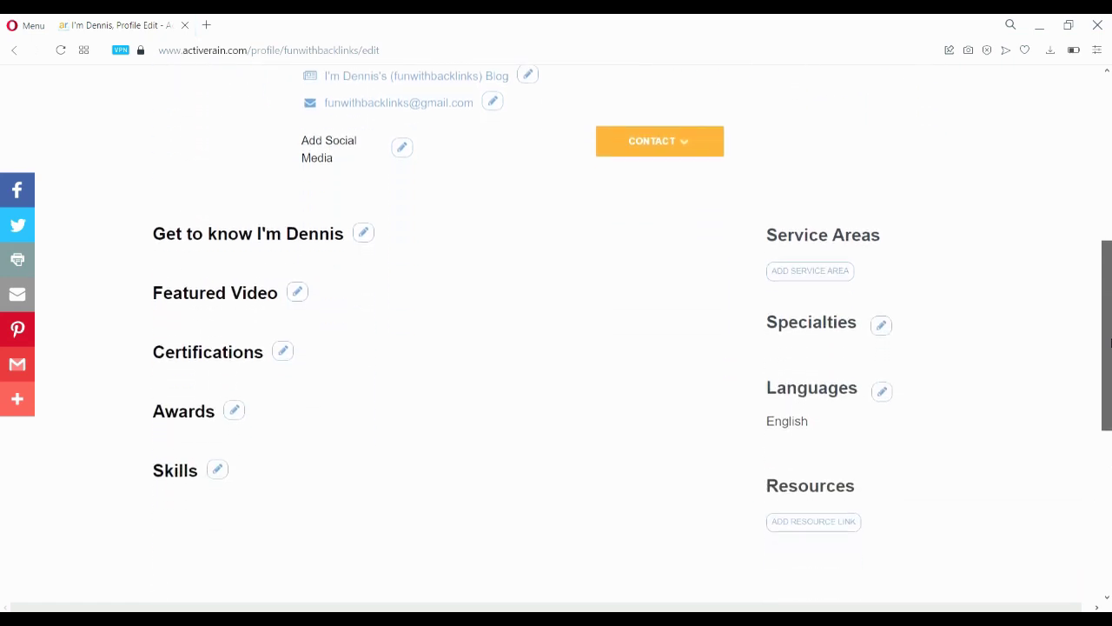
click(363, 230)
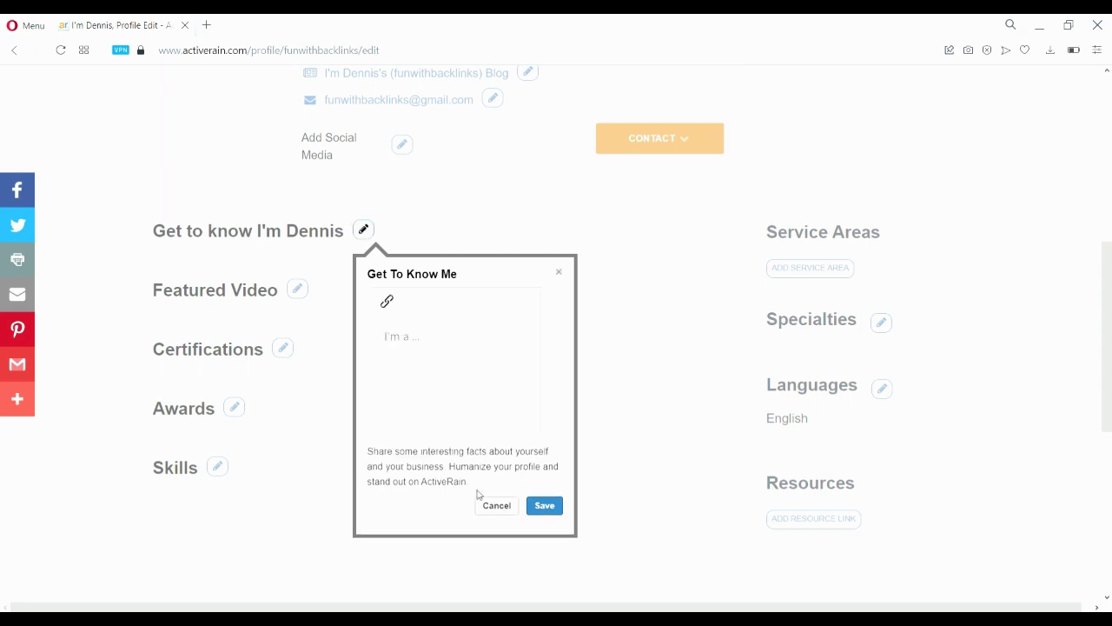
key(ctrl+v)
drag(534, 408, 534, 330)
drag(384, 352, 406, 368)
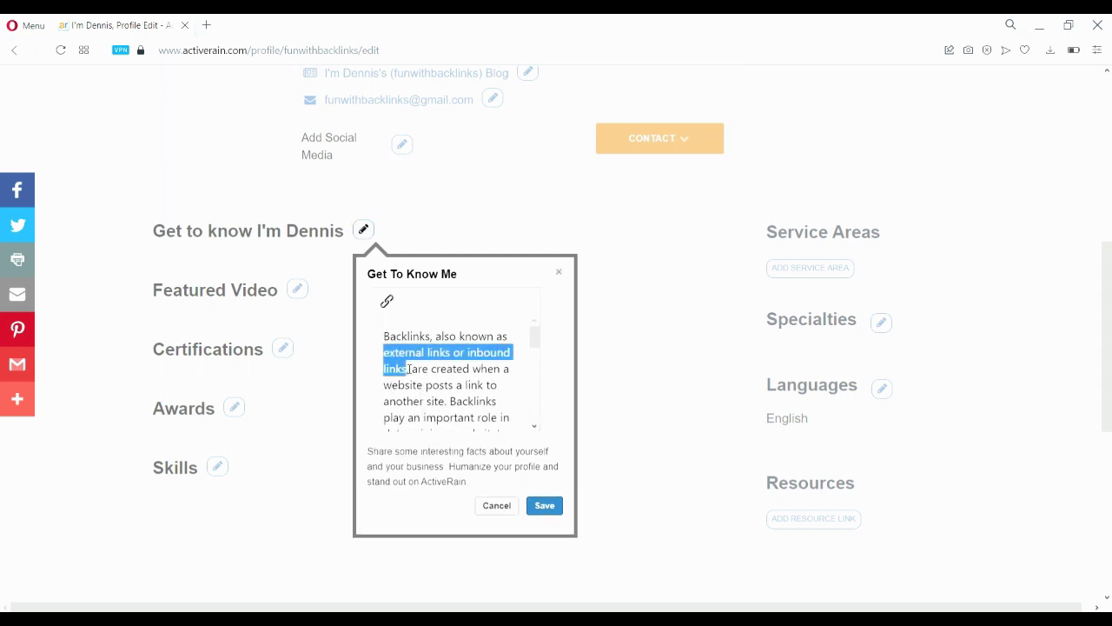
click(387, 300)
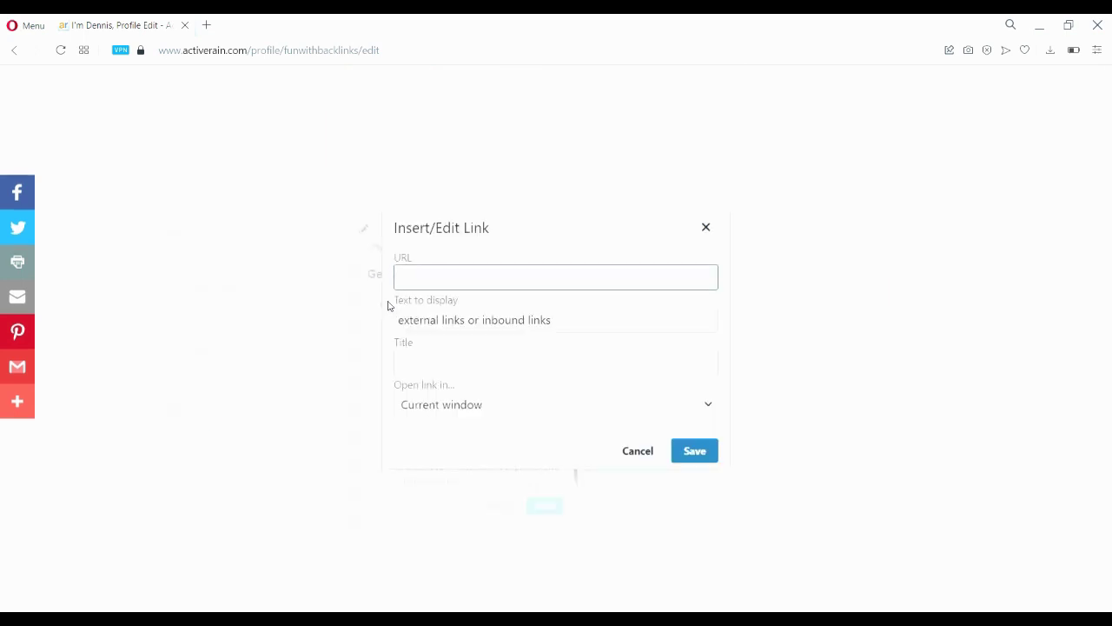
text(https://www.google.com)
click(705, 456)
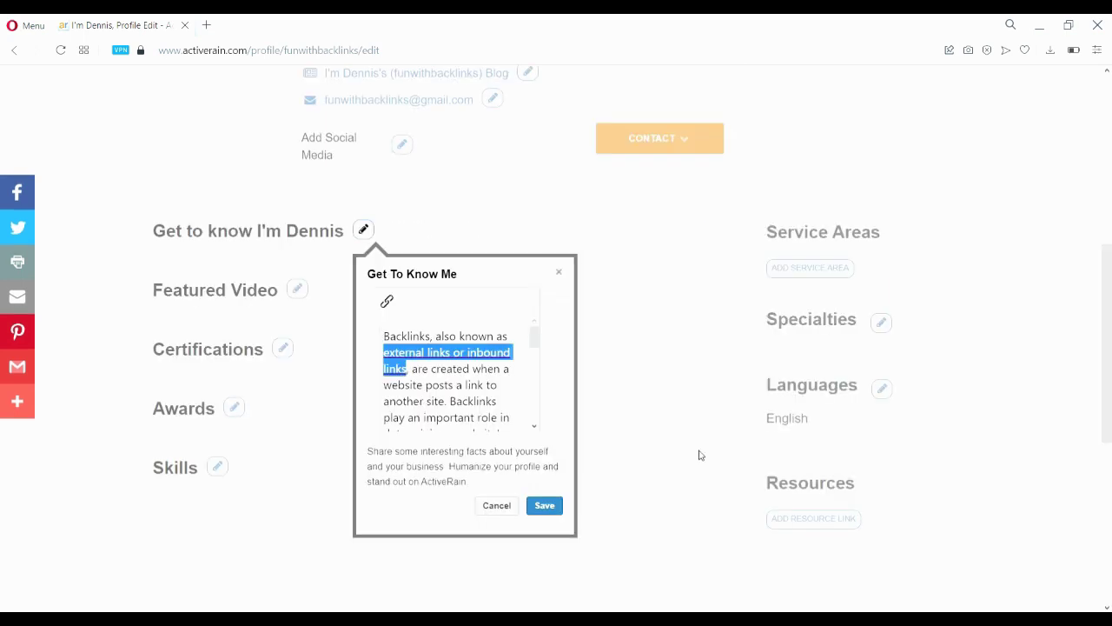
click(544, 507)
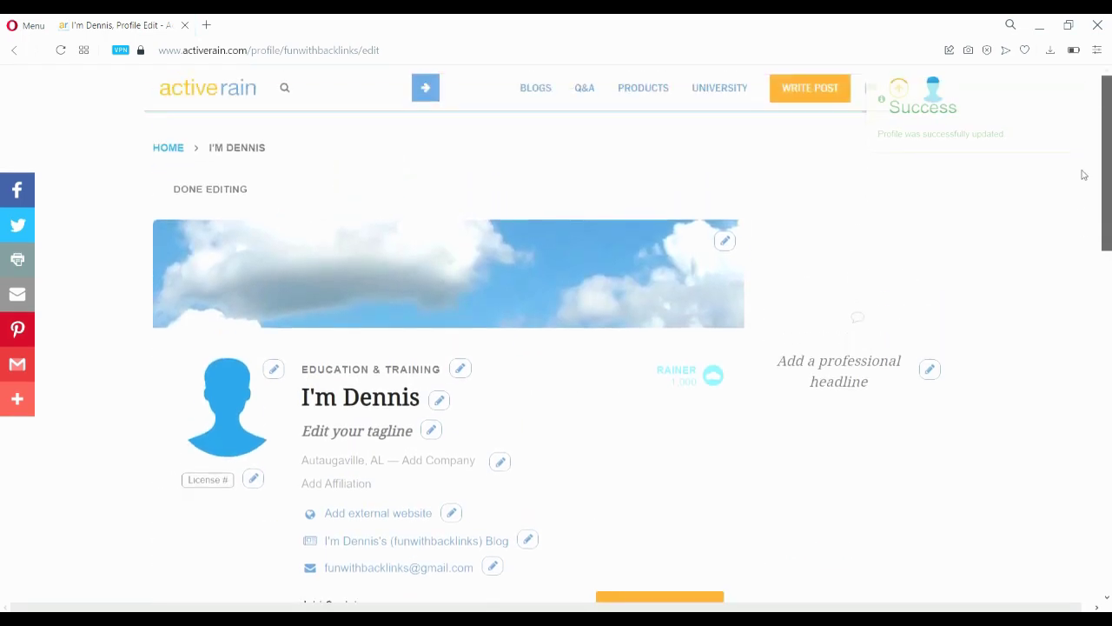
Finish editing the profile and expand the full Get to know text on the public profile page
click(198, 191)
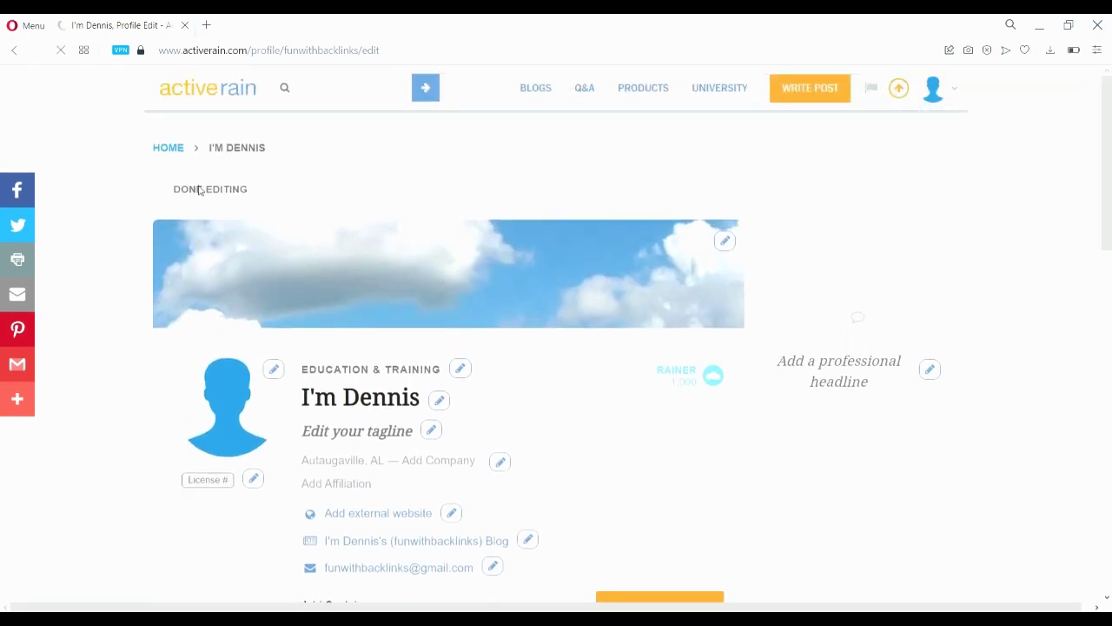
scroll(391, 347, down, 3)
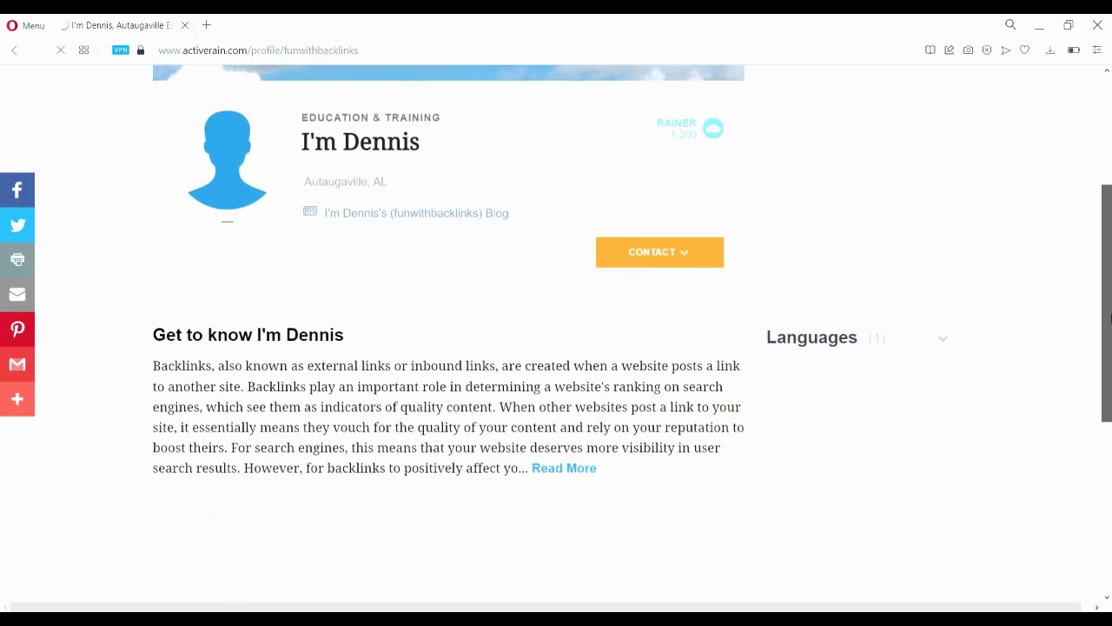
click(581, 466)
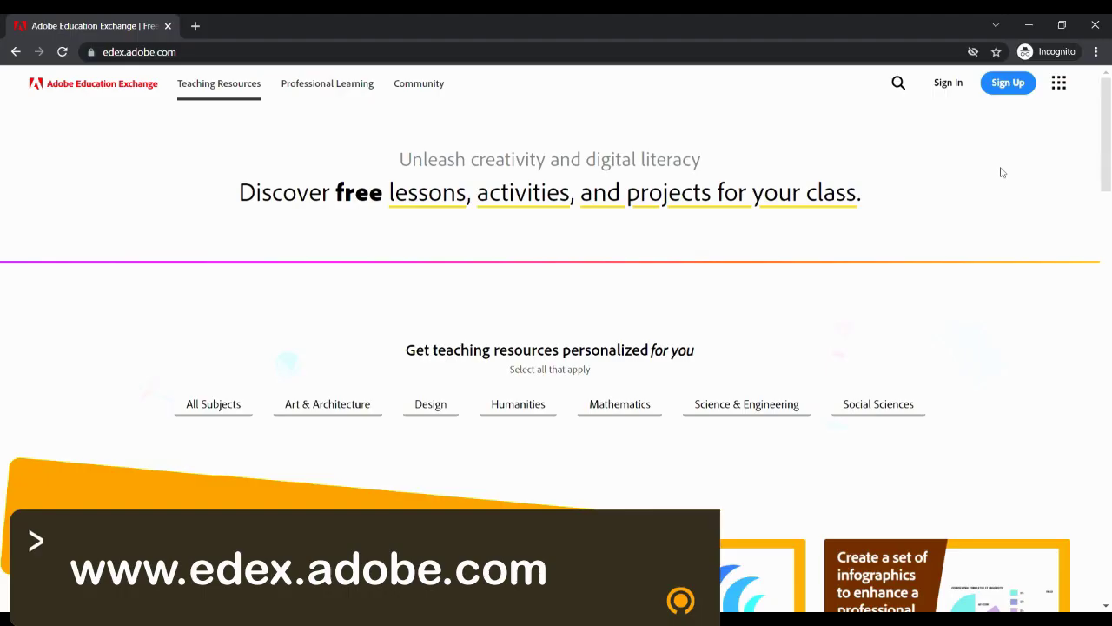
Sign up on Adobe Education Exchange with the e-mail address, full name, account password, date of birth and India as country
click(1008, 82)
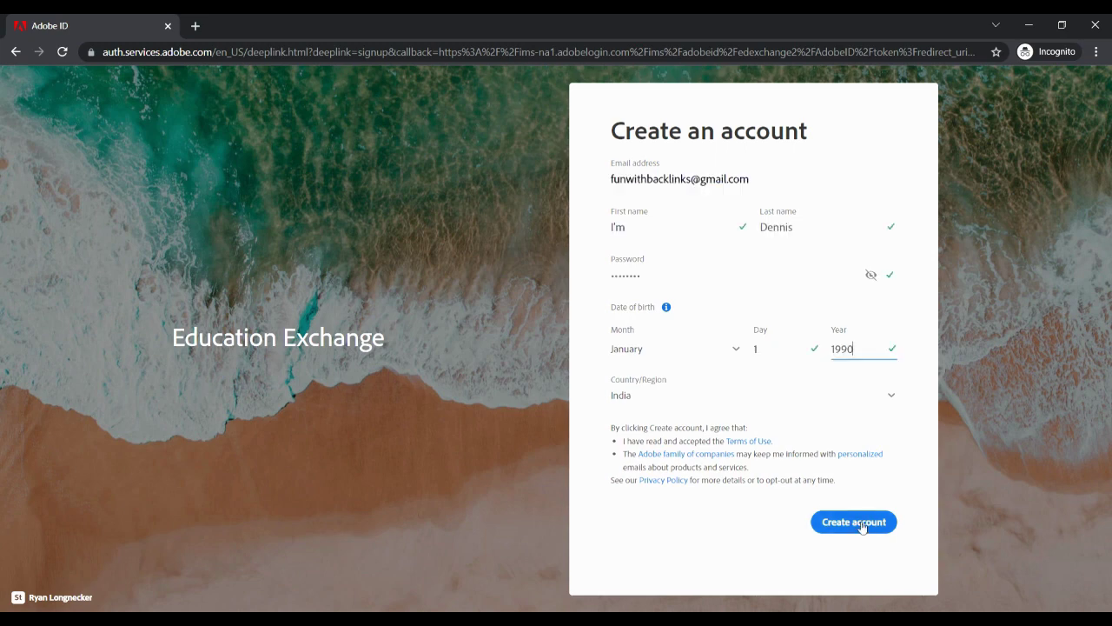
click(854, 522)
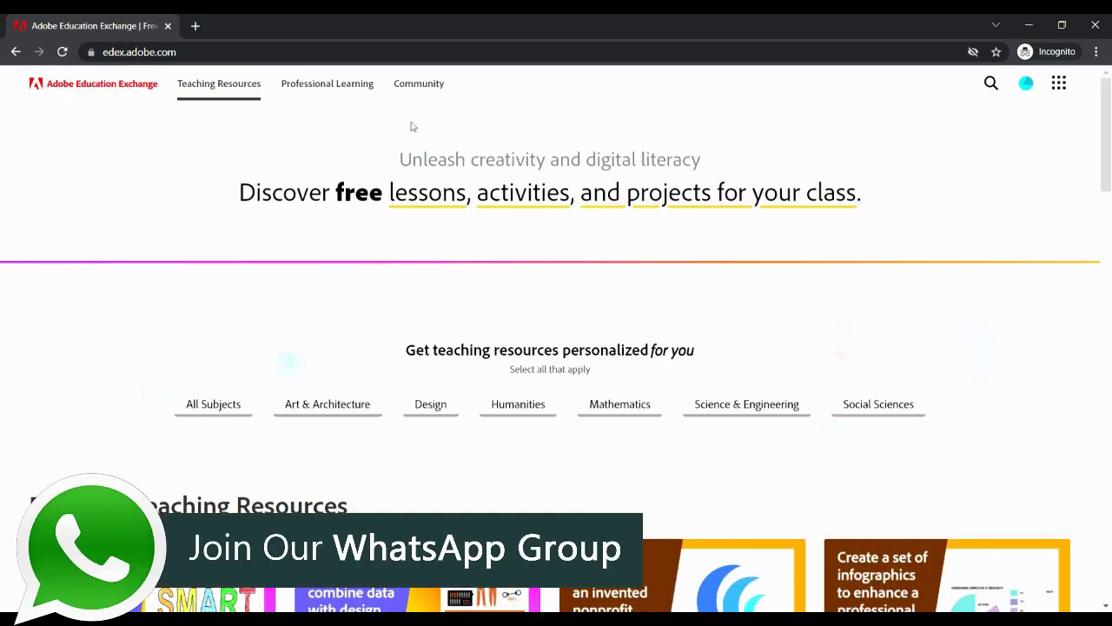
Start a new discussion from the member profile, titled "Importance of Backlinks", with the text about backlinks as its description
click(1027, 82)
click(955, 160)
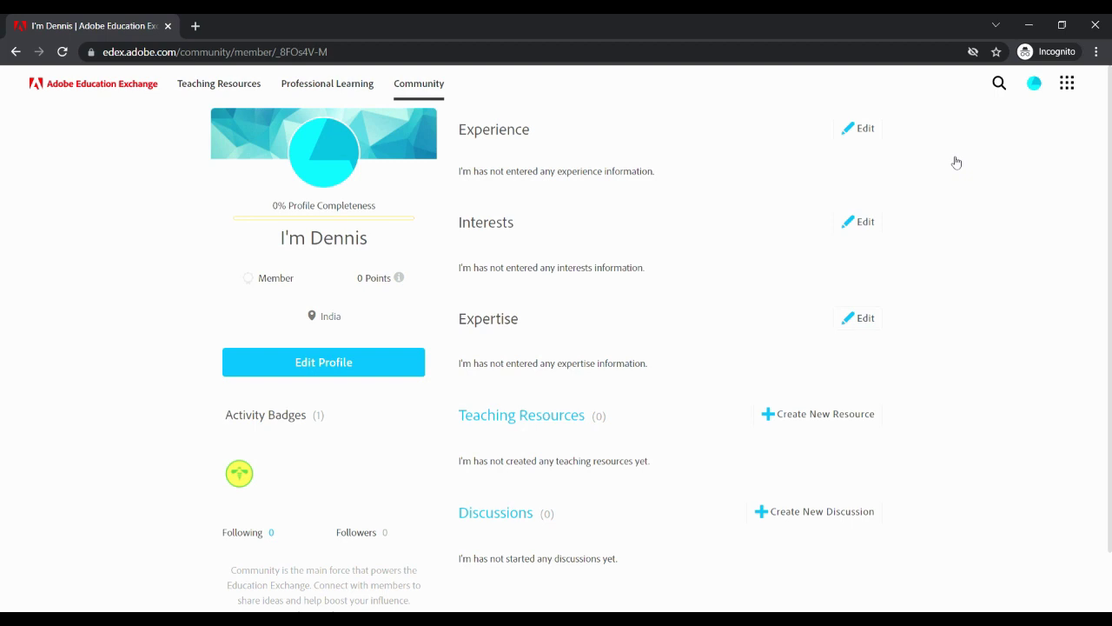
scroll(956, 162, down, 1)
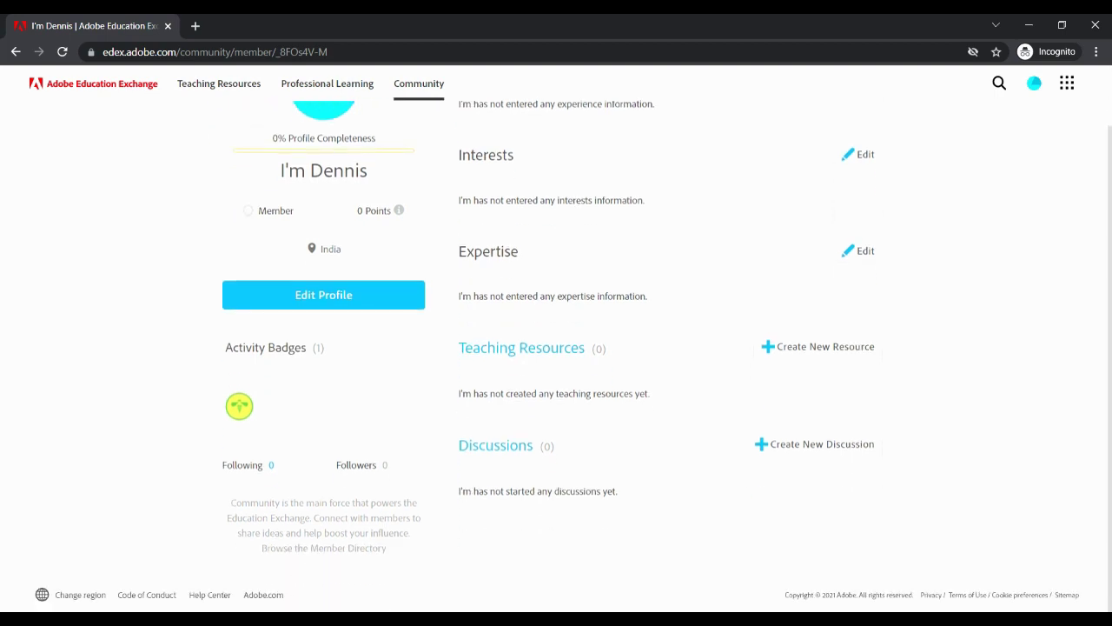
click(818, 449)
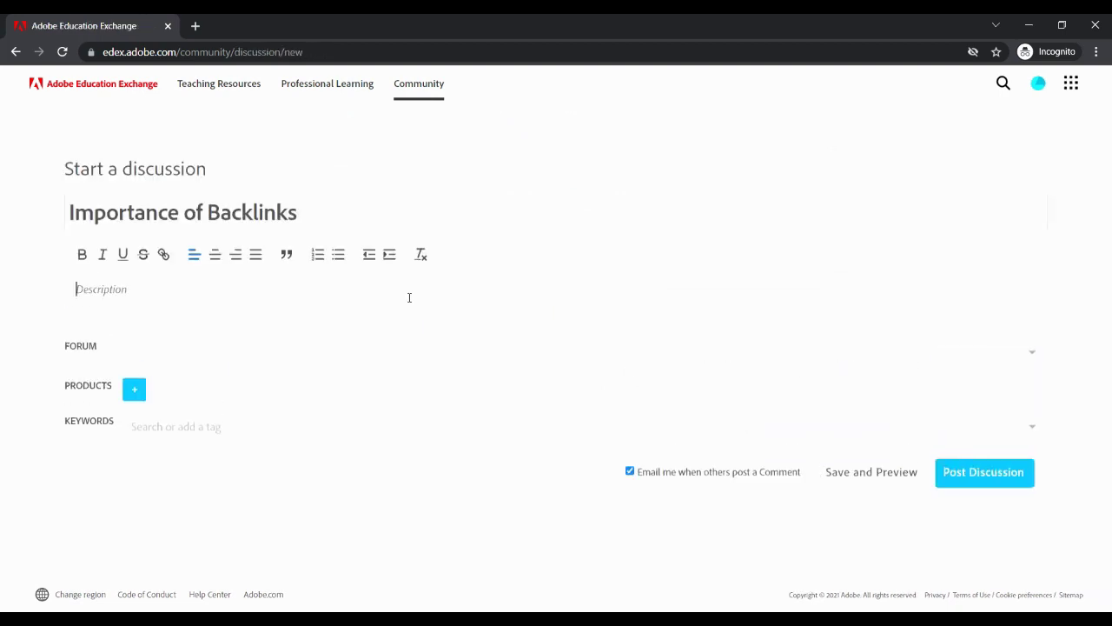
text(There's no escaping the fact that backlinks remain one of Google's top ranking factors and are unlikely to change any time soon. This means that many marketers and entrepreneurs are left wondering how to get backlinks to their websites. Links from one site to another are seen as votes of confidence, and authority. This increased authority can mean higher rankings on SERPs, thus ensuring your site more visibility and likely much more organic traffic. That said, not all links are seen equally by Google's eyes, and the wrong type (toxic links) can hurt rather than help your ranking. Since backlinks are, in a sense, votes of confidence in your site, informing search engines that your content is useful and trustworthy, they are essential to your SEO strategy. Just like in an election, the more votes you get, the better off you are. The more sites that link to your site (vote), the higher your site will appear in search engine results. While the importance of backlinks is not new, they are more important today than ever, as domain authority plays an important role in your website's success.)
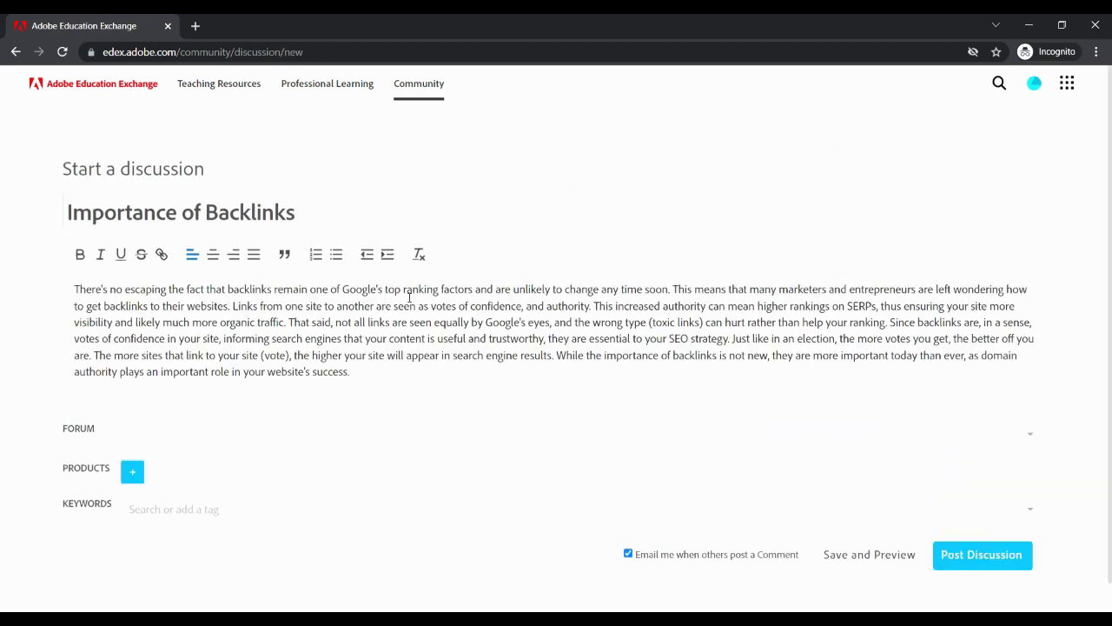
drag(472, 289, 348, 295)
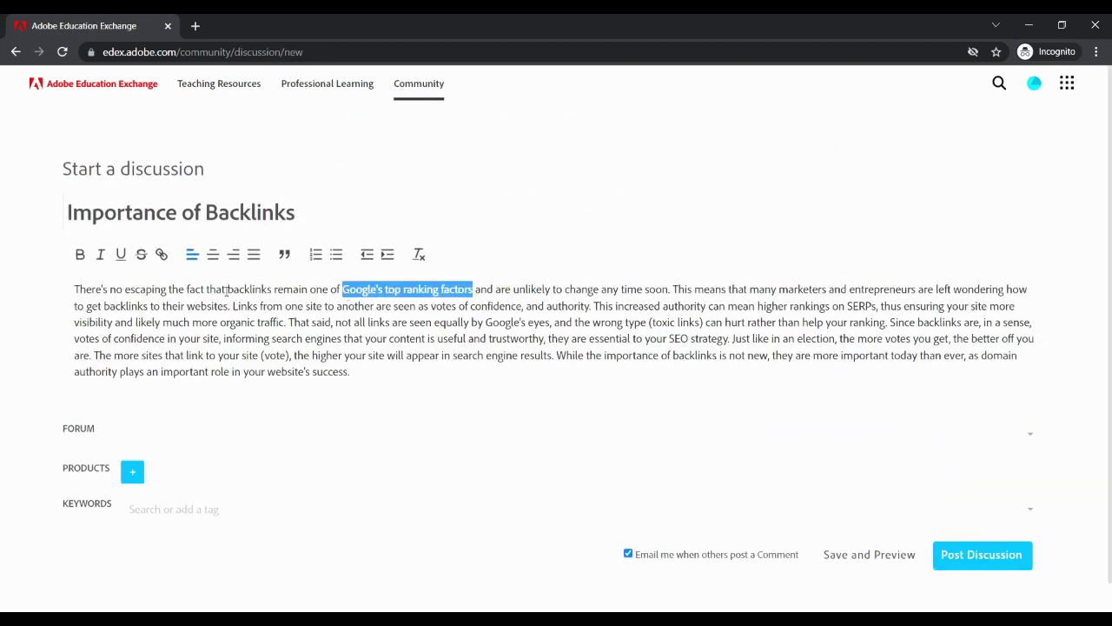
click(164, 257)
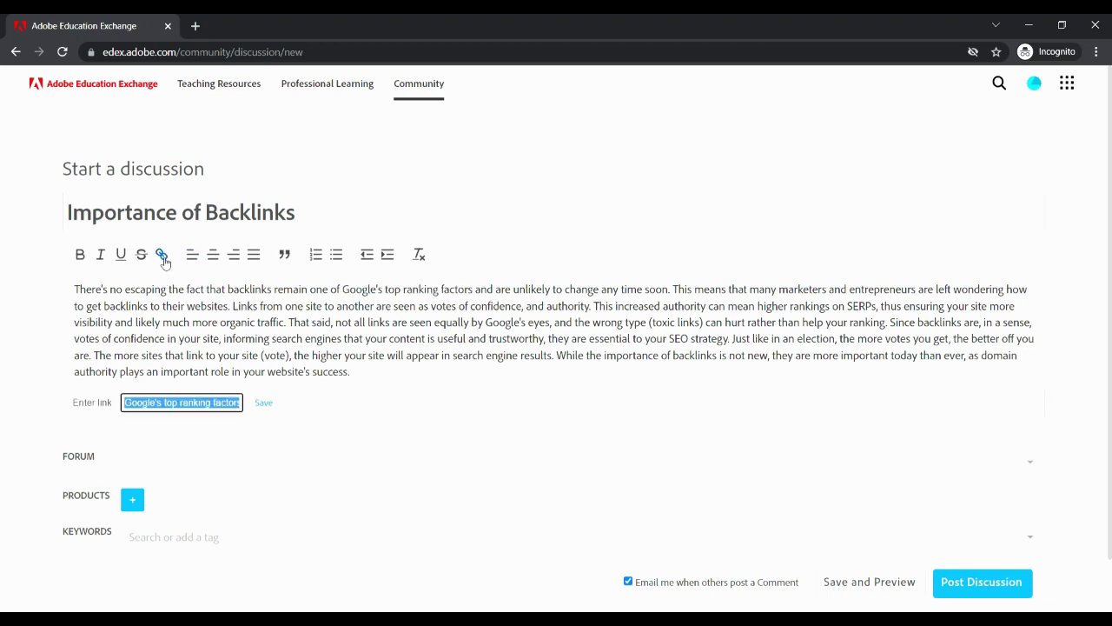
text(https://www.google.com)
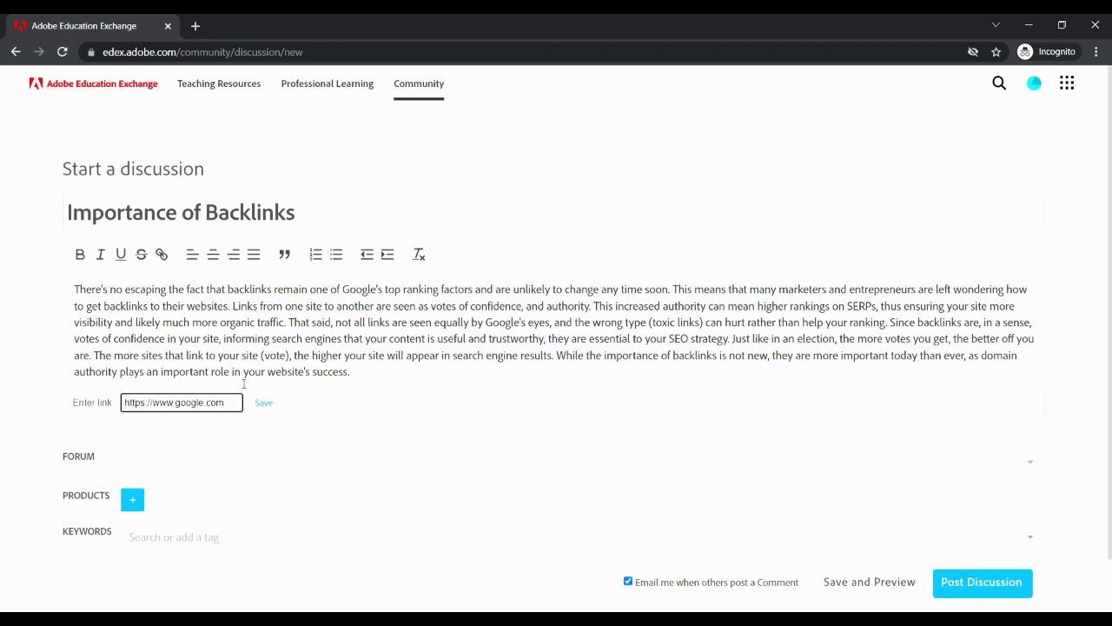
click(262, 404)
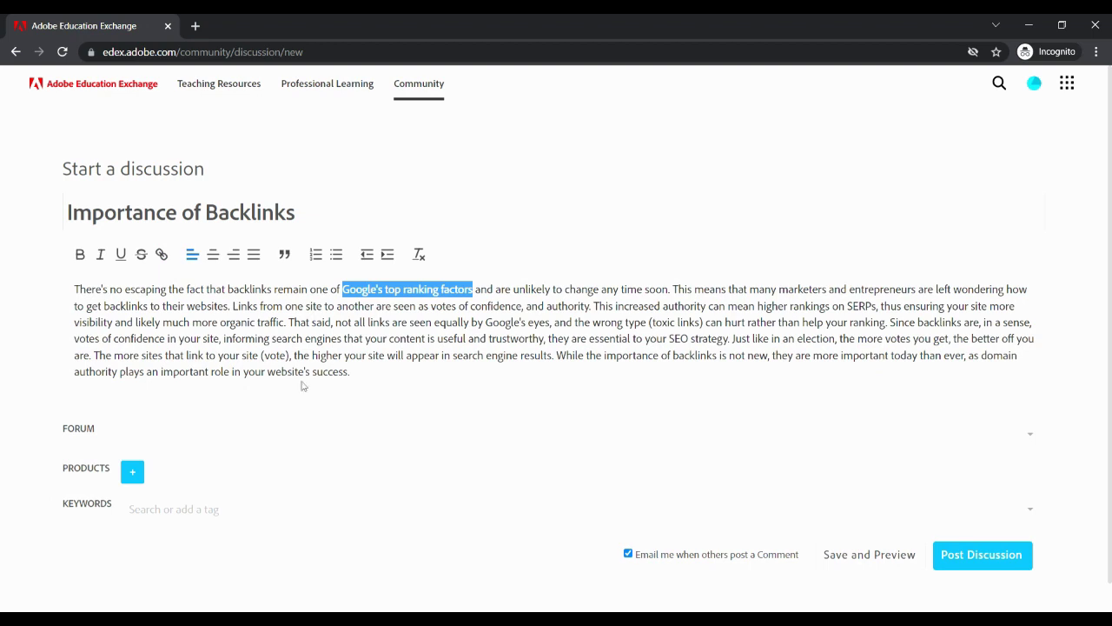
click(509, 293)
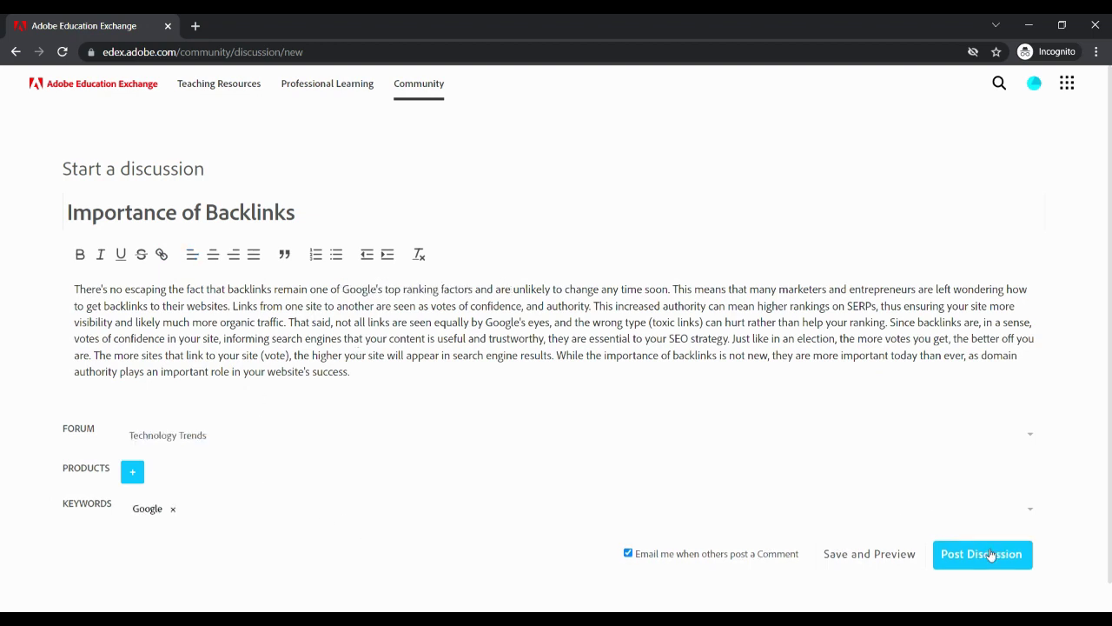
Post the discussion in the Technology Trends forum with the keyword Google, and check the published page's address
click(990, 555)
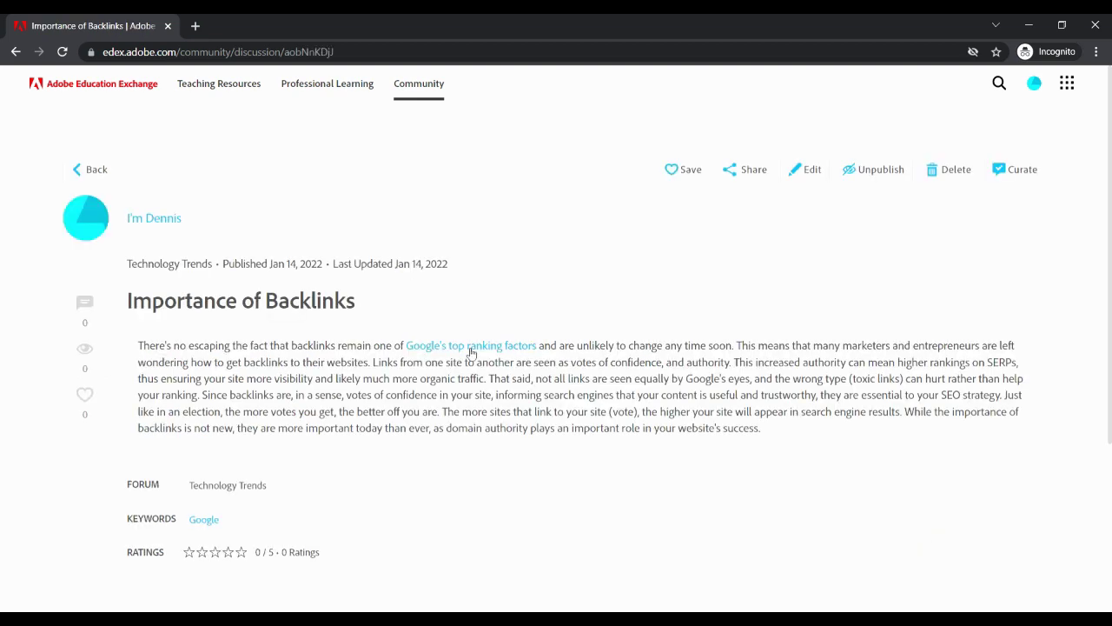
click(610, 58)
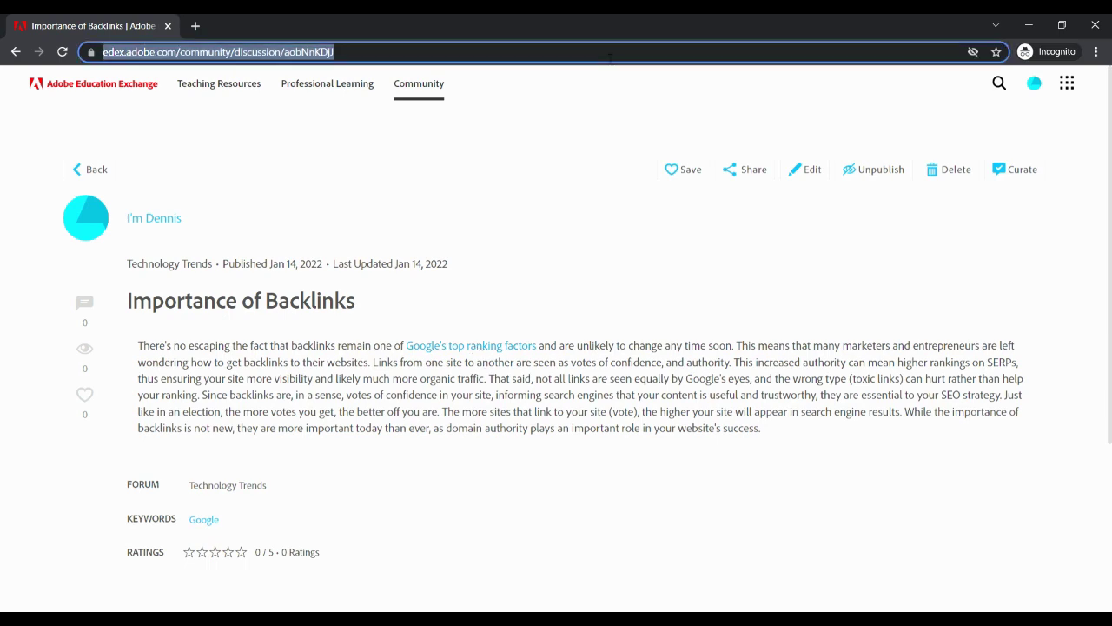
click(597, 106)
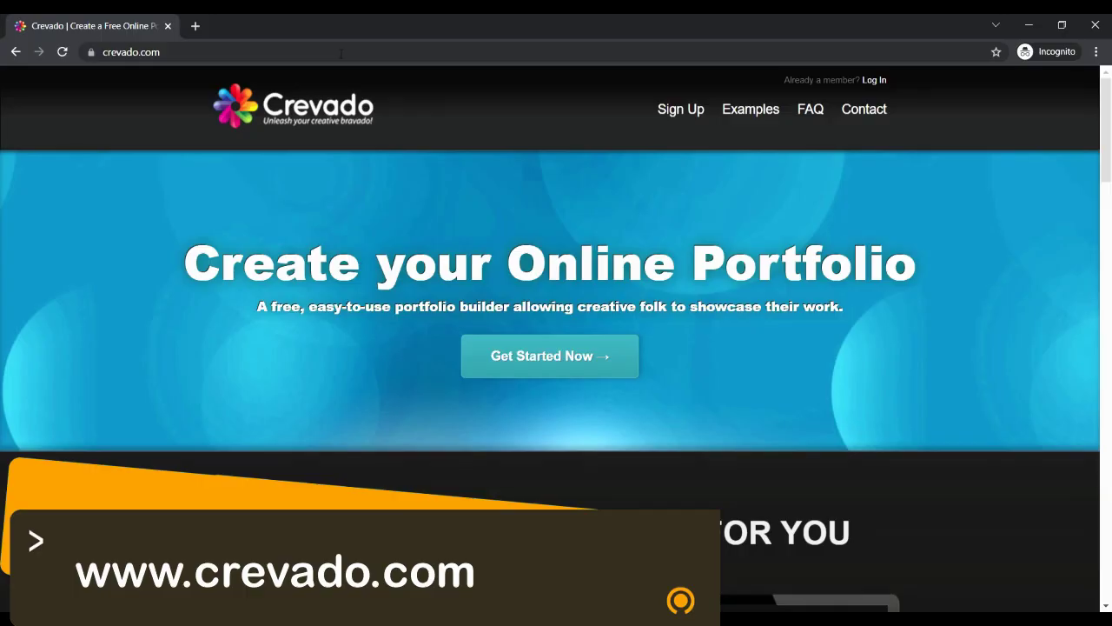
Sign up on Crevado with the name, e-mail address, account password and portfolio address, accept the terms and continue to the My Work gallery
click(684, 112)
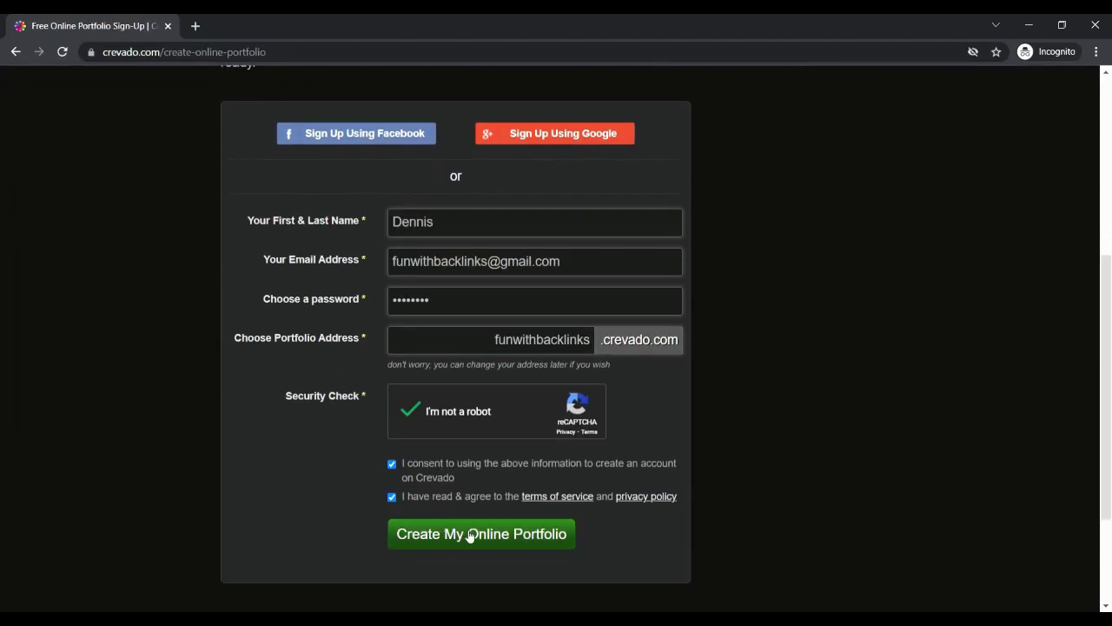
click(485, 537)
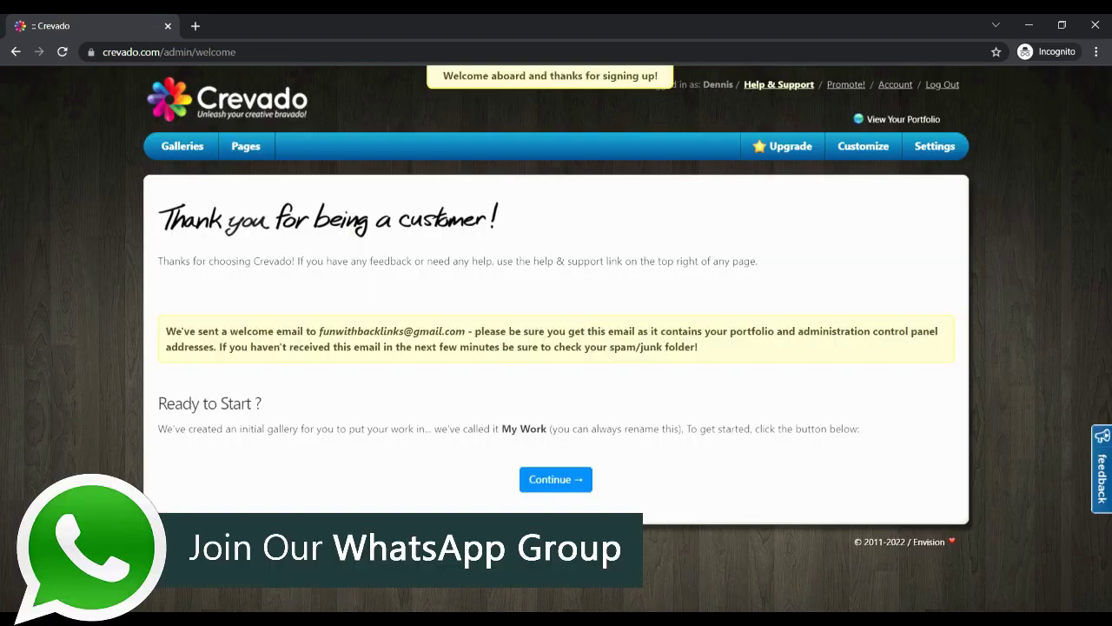
click(563, 483)
click(669, 308)
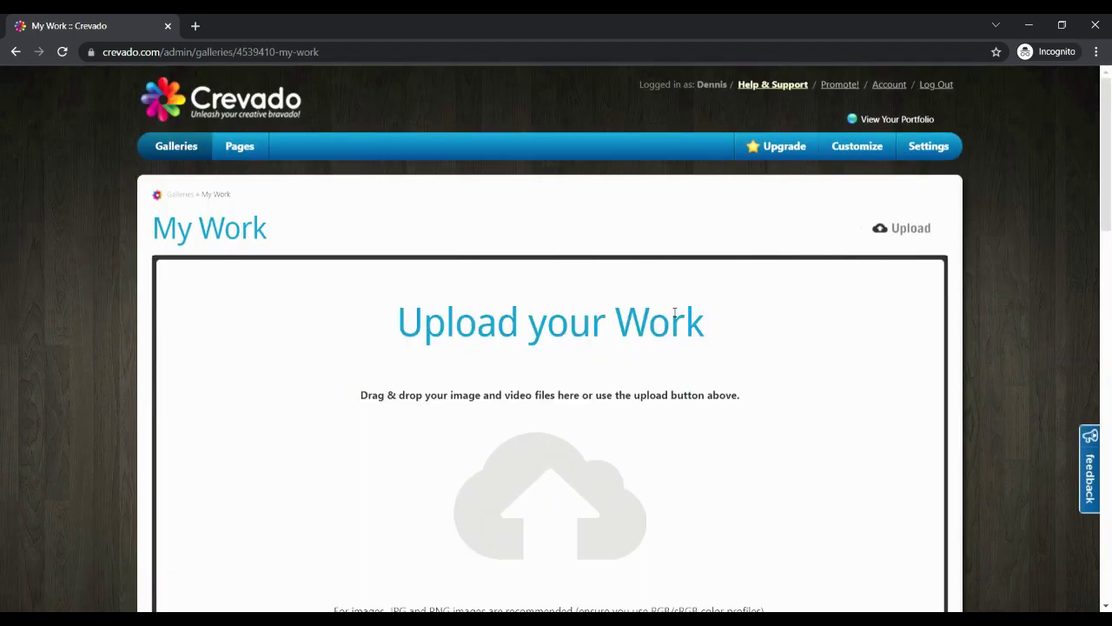
Change the About page's link title to Homepage and set the page as the portfolio's home page
click(240, 147)
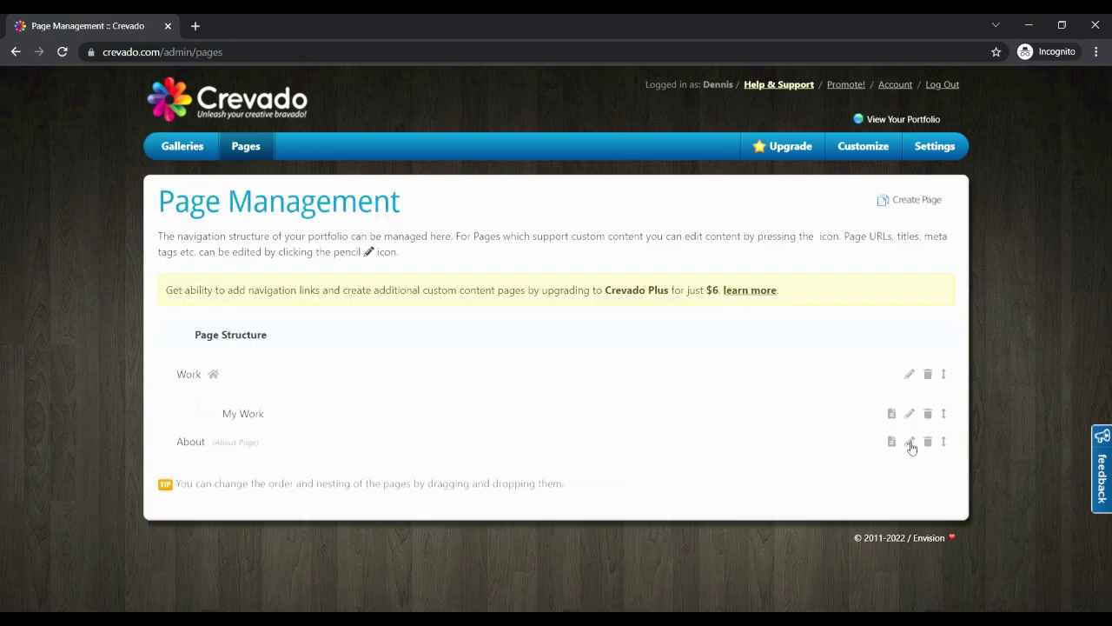
click(910, 444)
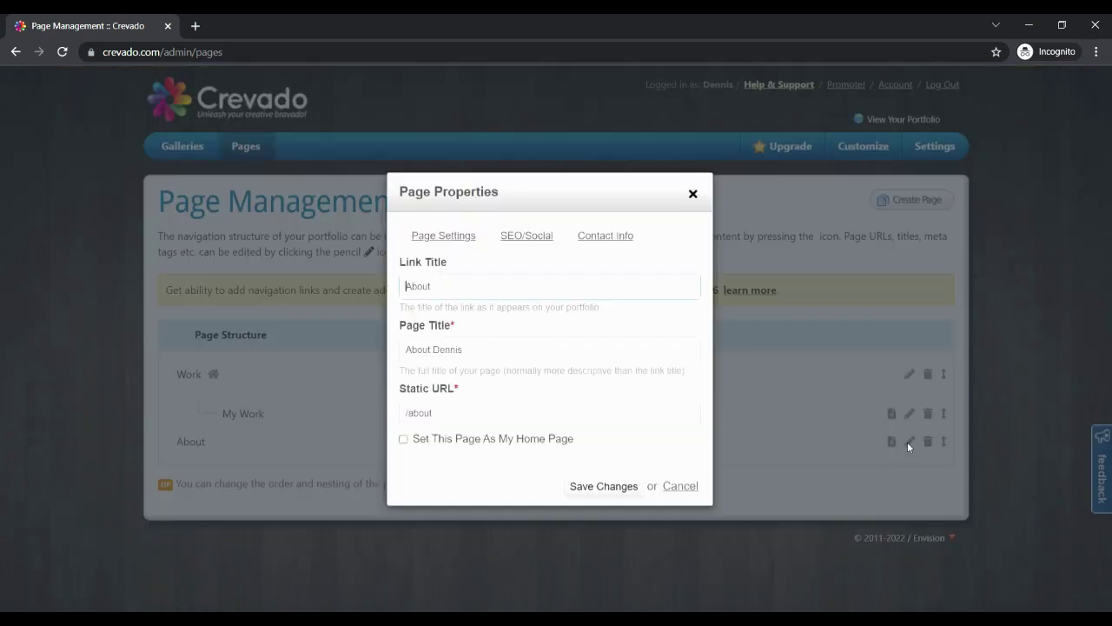
click(403, 439)
click(603, 491)
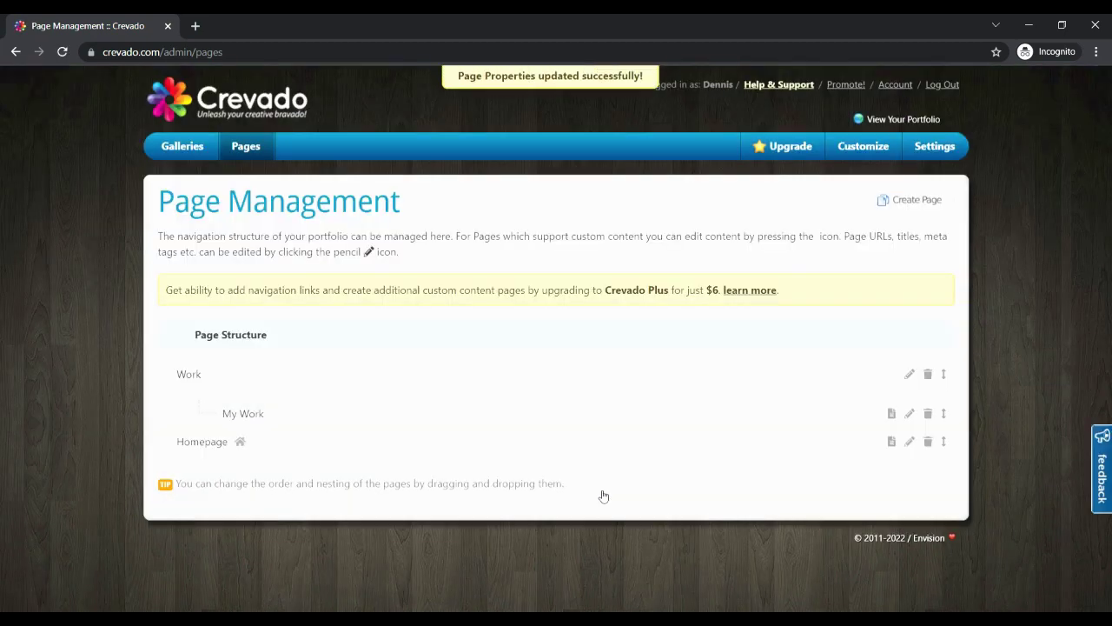
Open the Homepage content for editing and replace its heading with "Backlinks"
click(891, 442)
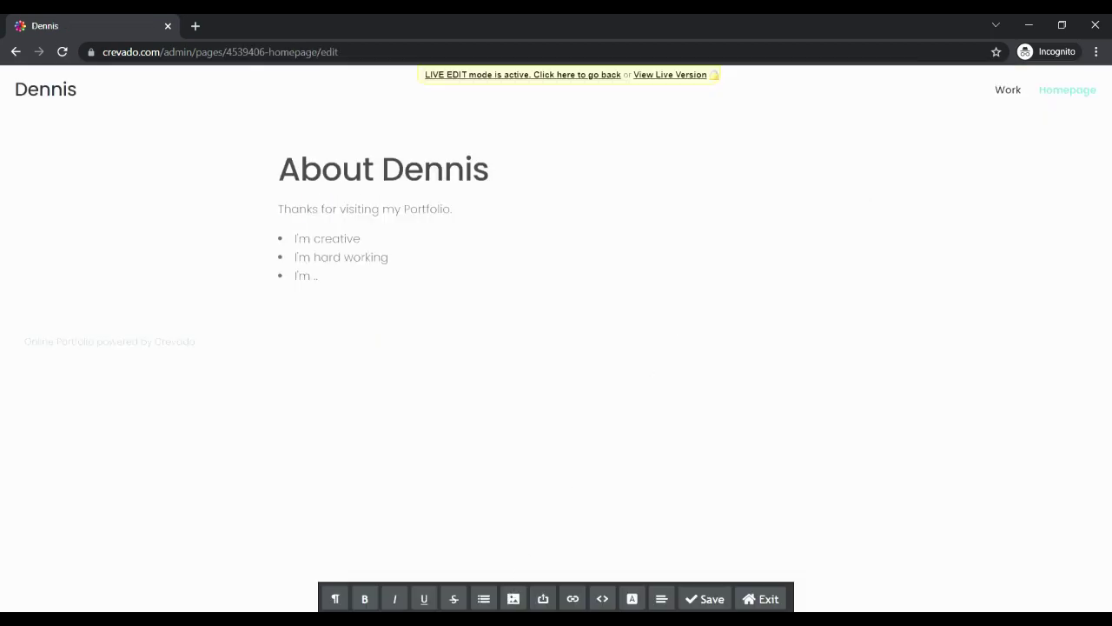
key(ctrl+a)
text(Backlinks)
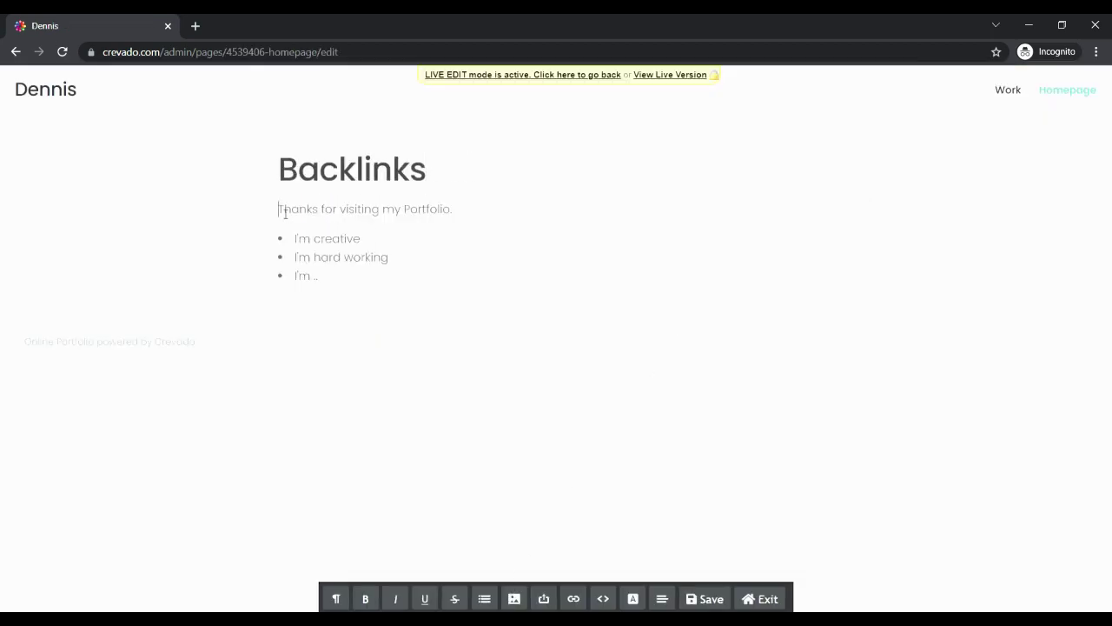
drag(279, 210, 345, 287)
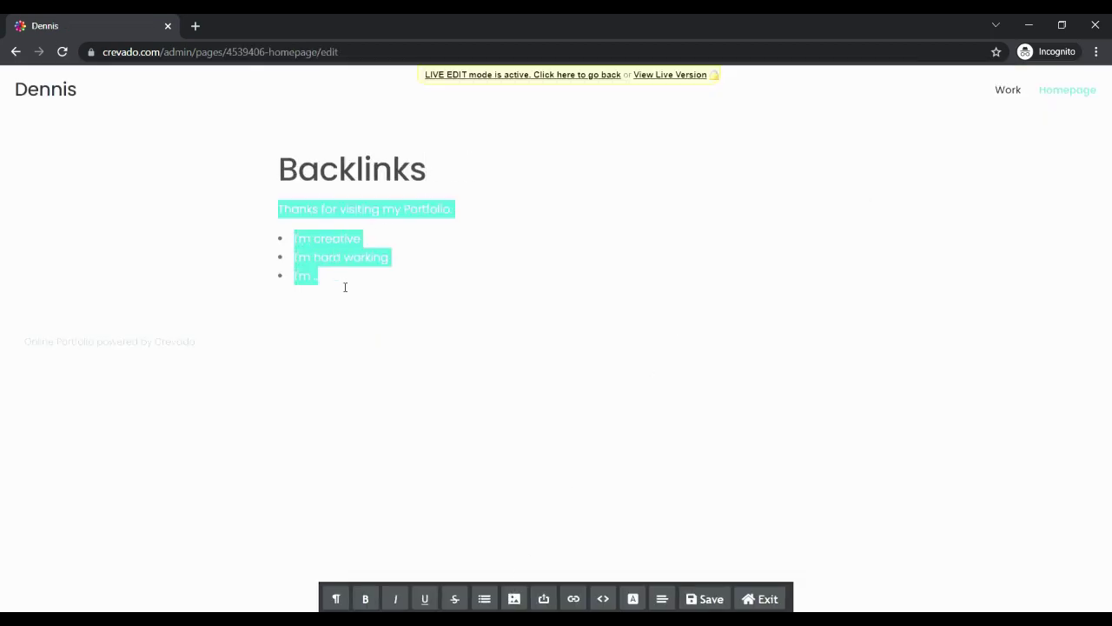
text(Links have a fundamental influence on how Google and other search engines determine the credibility of a website. Each of them is seen as a testimonial, a kind of advice. For this reason, the more links lead to a website, the more authentic it is considered and the higher it appears in the search results. Learning how to get backlinks to improve a website's ranking is the oldest and most efficient of SEO techniques. And while it's one of the most productive ways to reach your goal, you need to pay attention to the quality of these links. In the early days of SEO, website owners viewed backlink hunting as a kind of "game" and organized questionable ploys to achieve their goal. Since then, most of Google's algorithm updates have been aimed at eliminating these suspicious methods. Today only "benign" techniques are considered reliable and ethical. And if you're willing to roll up your sleeves a bit, boosting your positioning (and credibility) won't be a problem)
drag(425, 237, 578, 237)
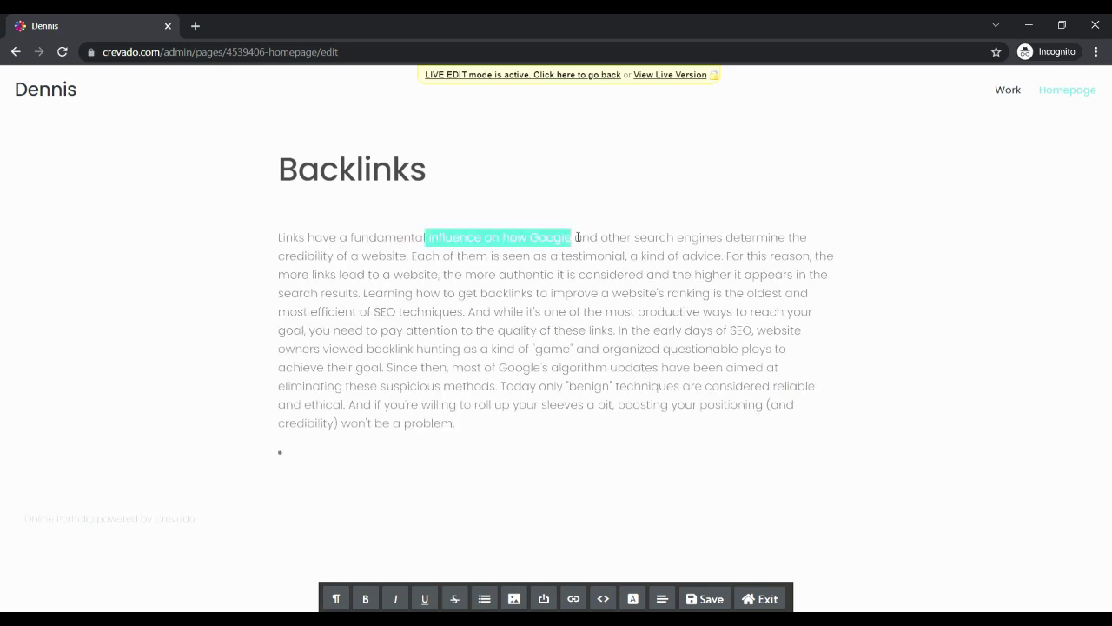
click(575, 601)
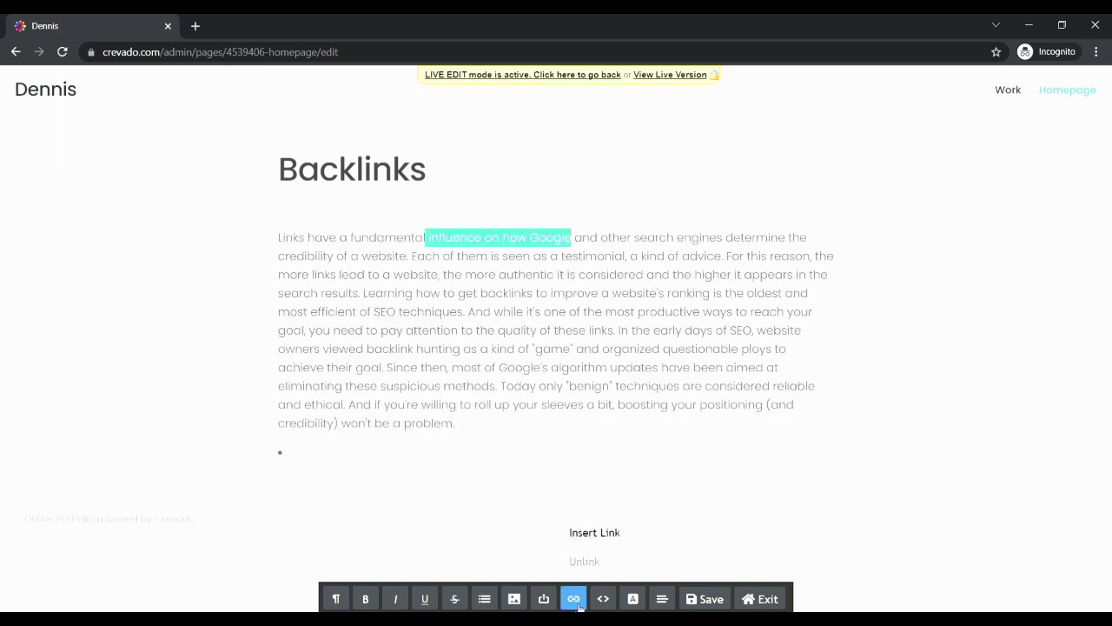
click(593, 532)
text(google.com)
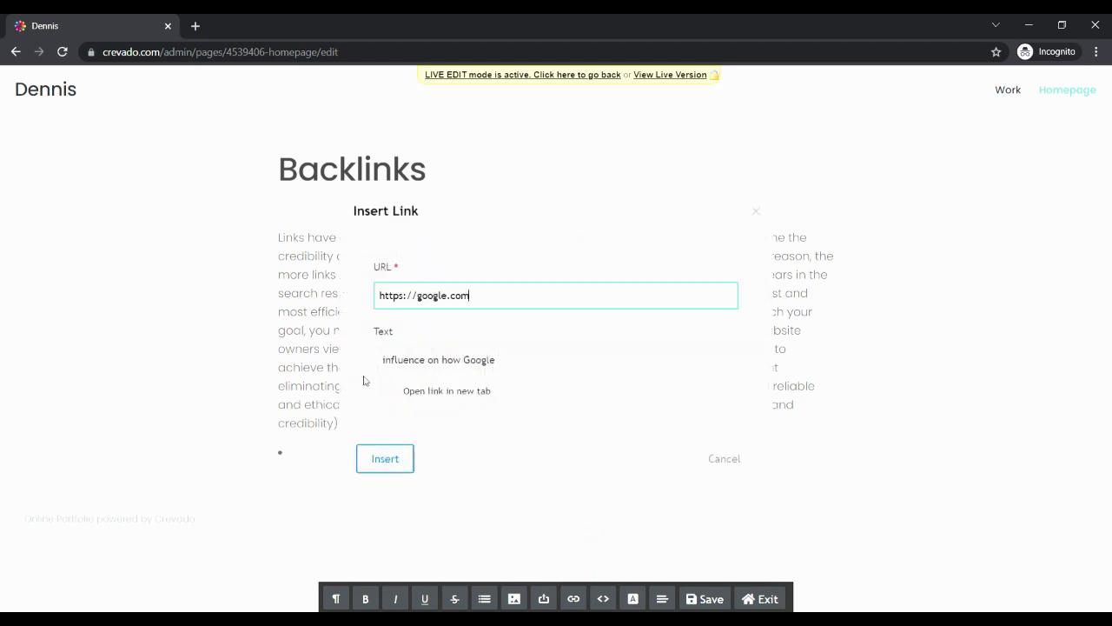
click(386, 458)
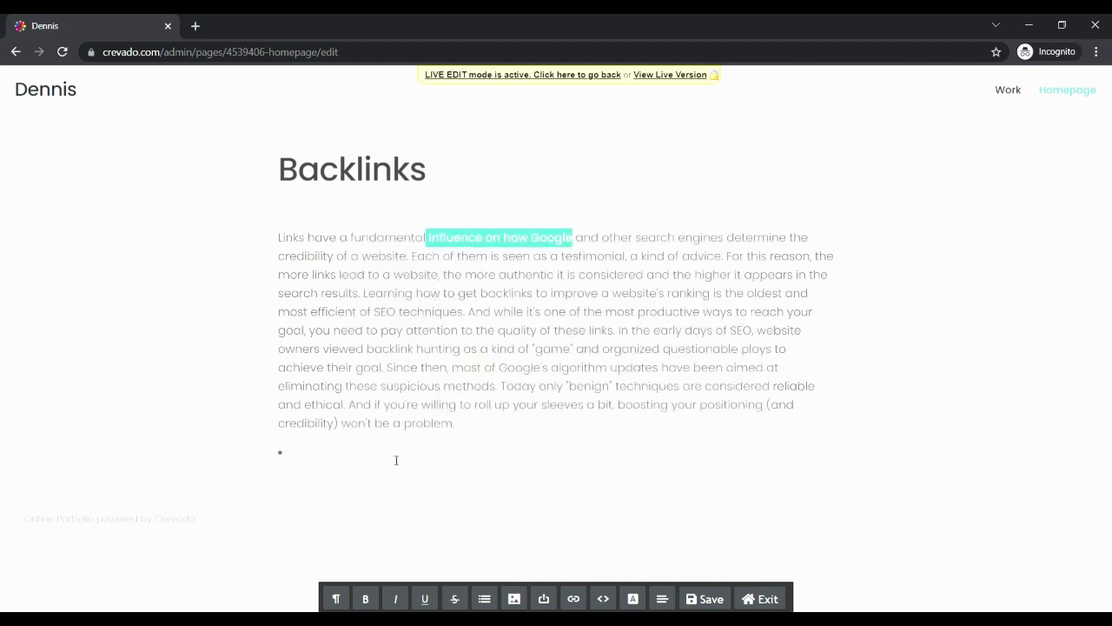
Save the Backlinks page and view its live version
click(713, 599)
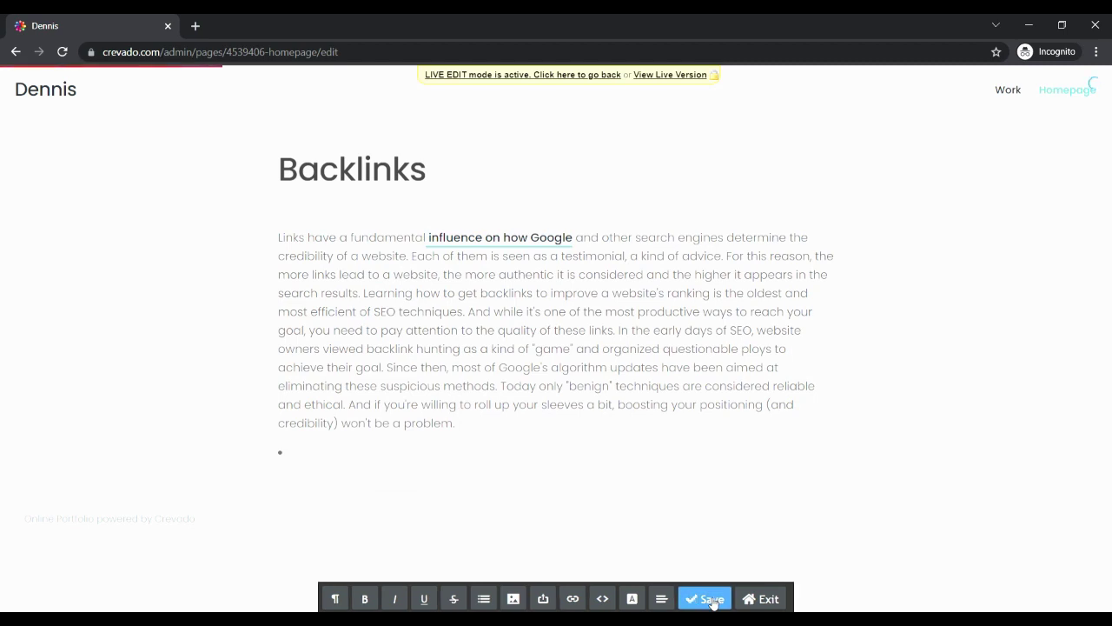
click(666, 75)
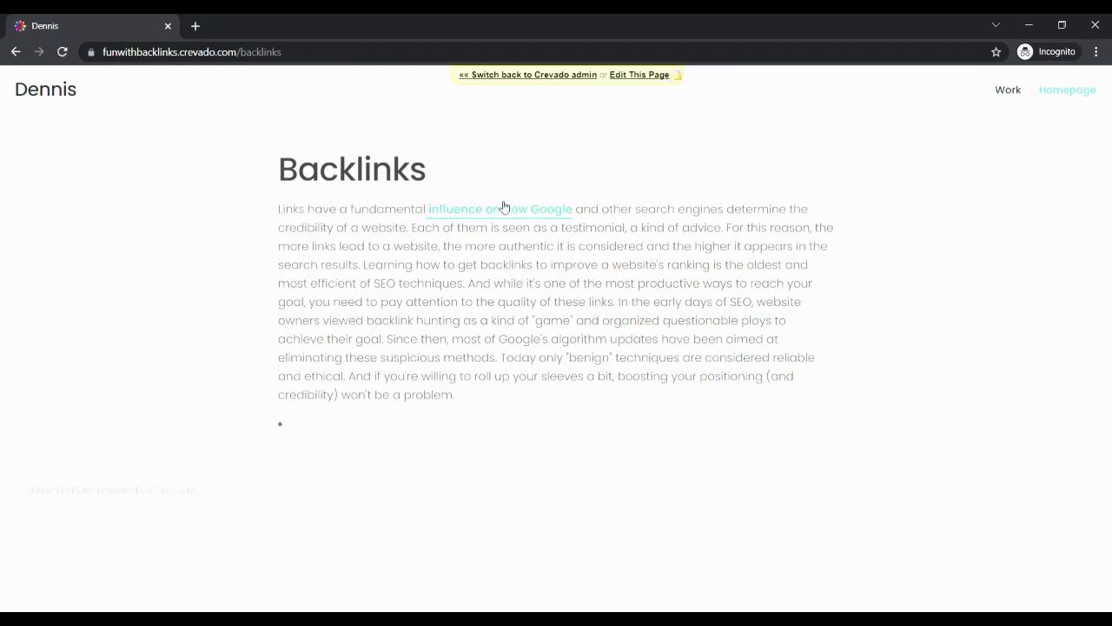
Switch to GitBook, sign up with the e-mail address, continue with the Personal plan and skip the starter templates
key(ctrl+l)
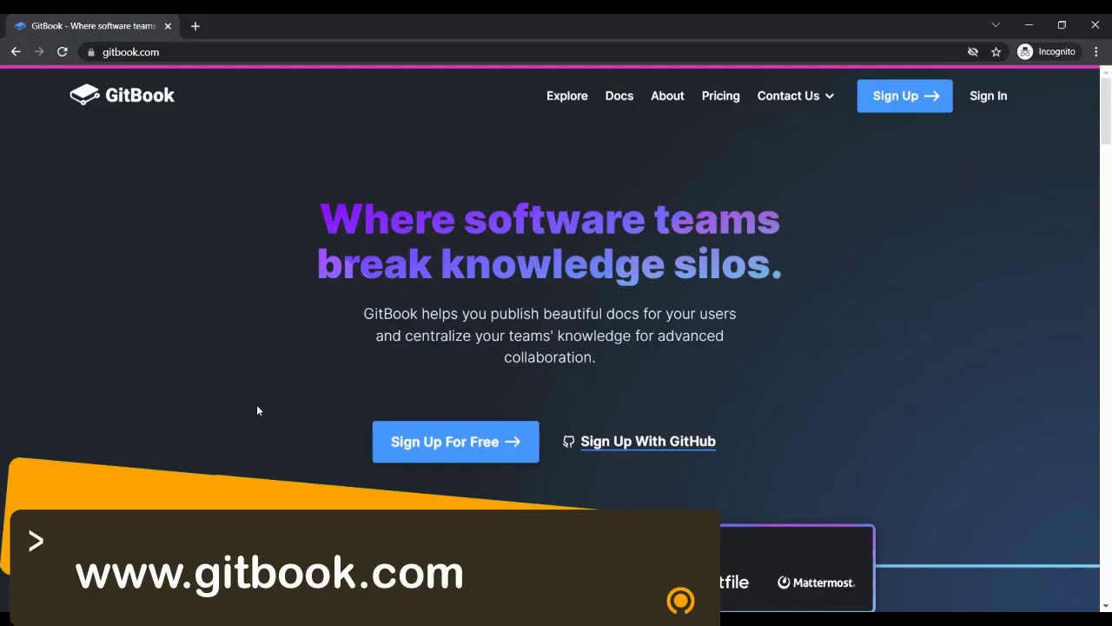
click(893, 99)
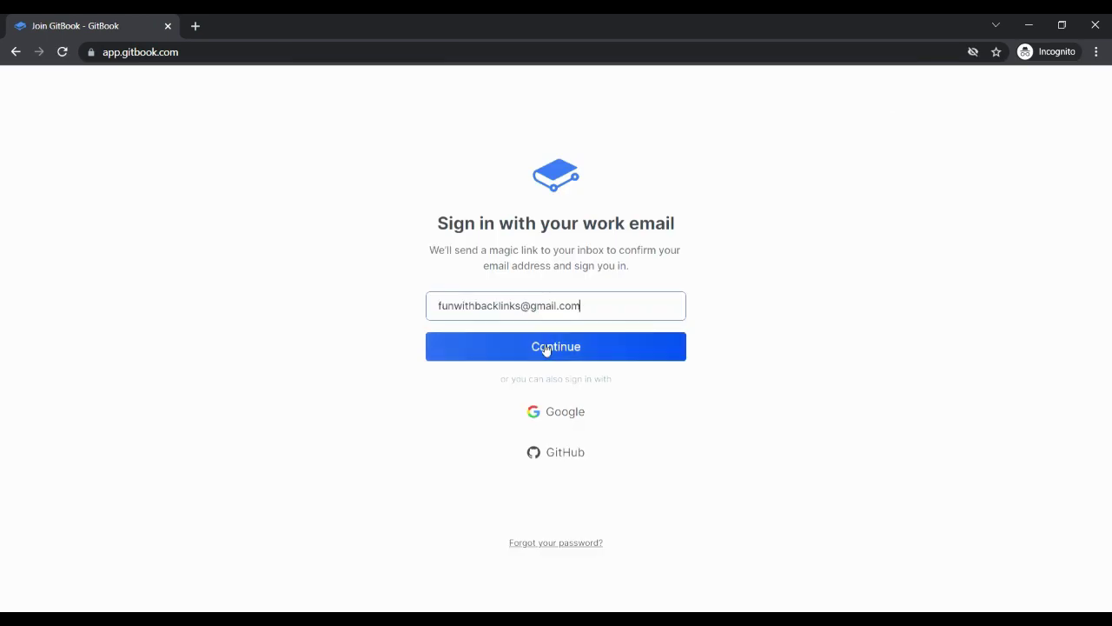
click(545, 347)
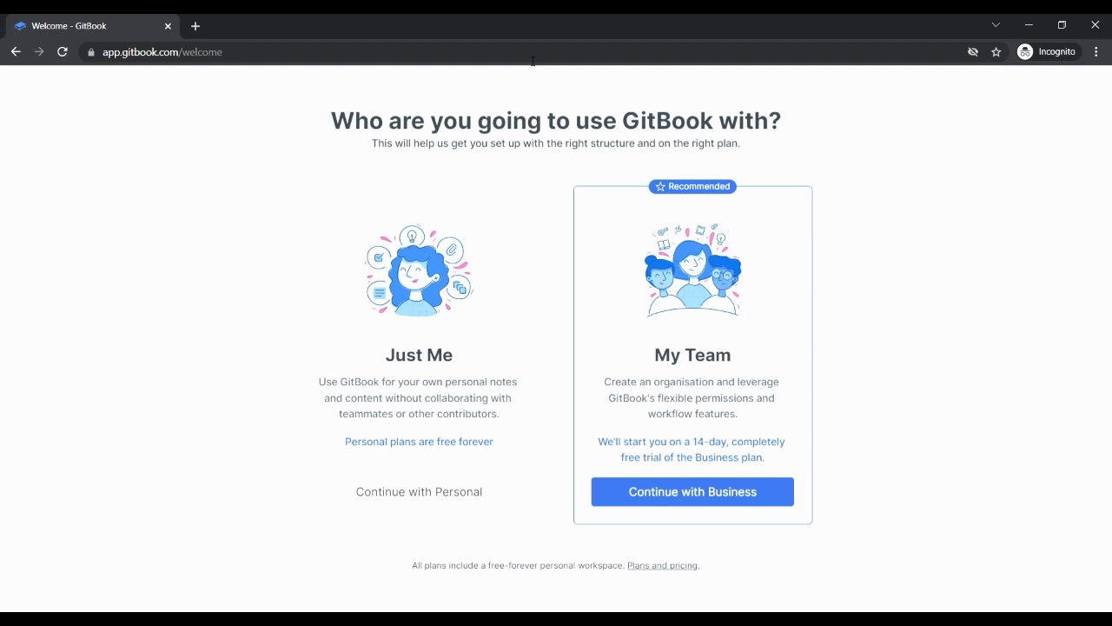
click(424, 495)
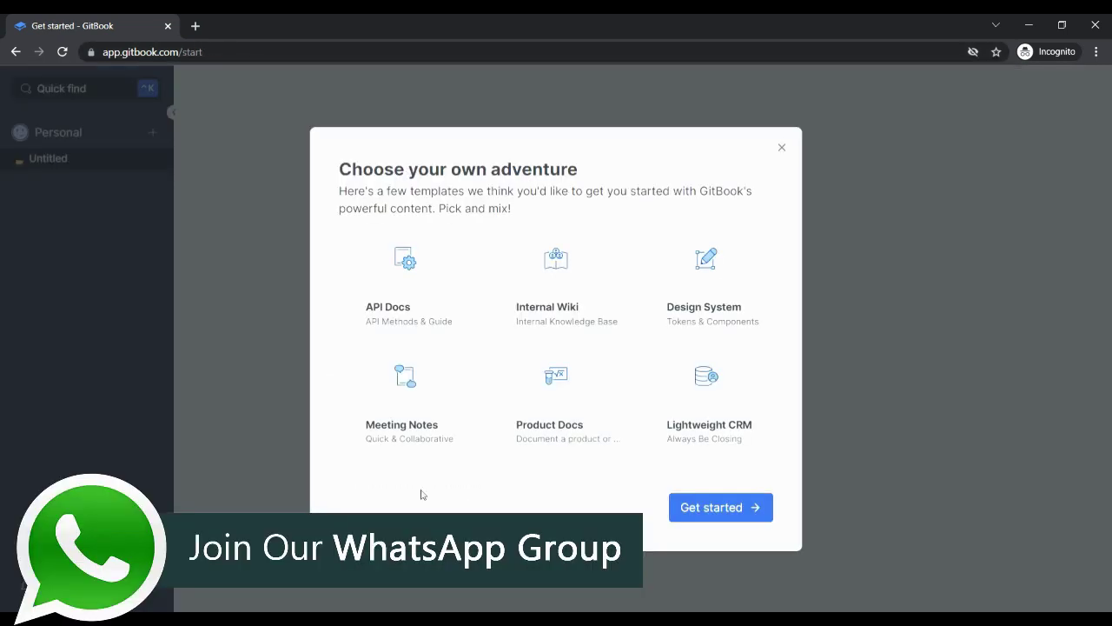
click(782, 147)
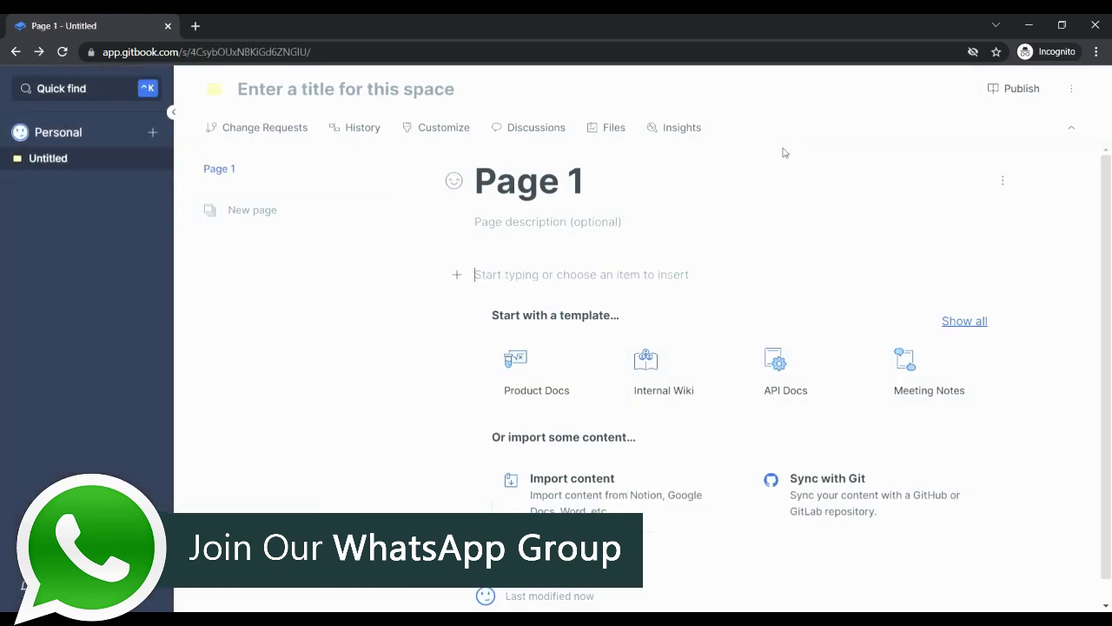
Title the new space "Fun With Backlinks"
click(287, 93)
text(Fu)
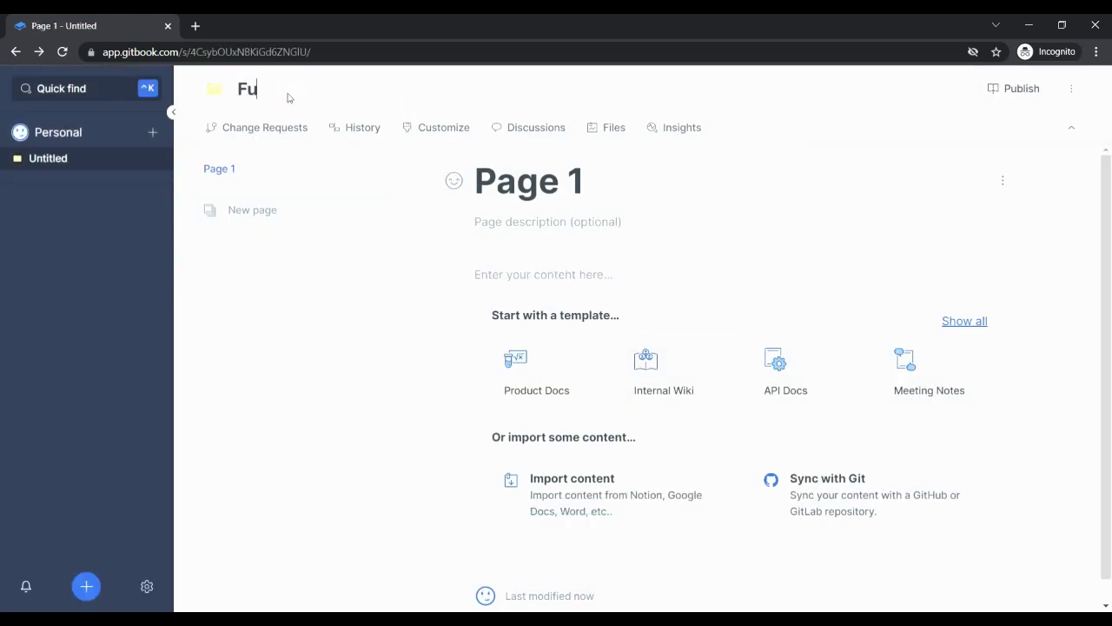
text(n With Ba)
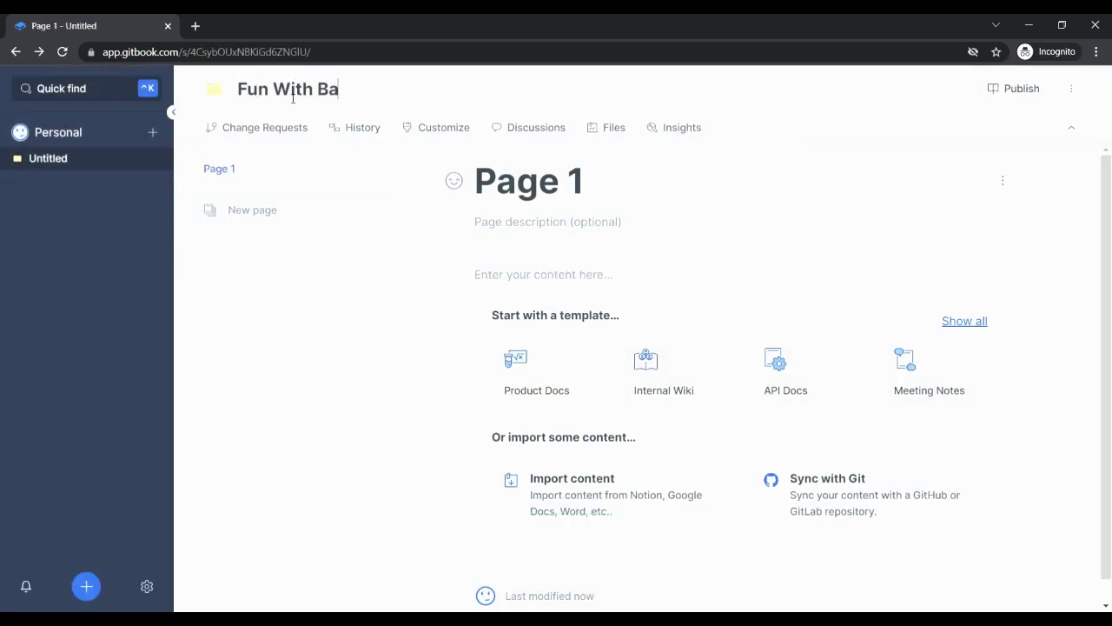
text(cklinks)
Replace the page heading with "Importance of backlinks"
click(596, 176)
key(BackSpace)
key(BackSpace)
key(BackSpace)
key(BackSpace)
key(BackSpace)
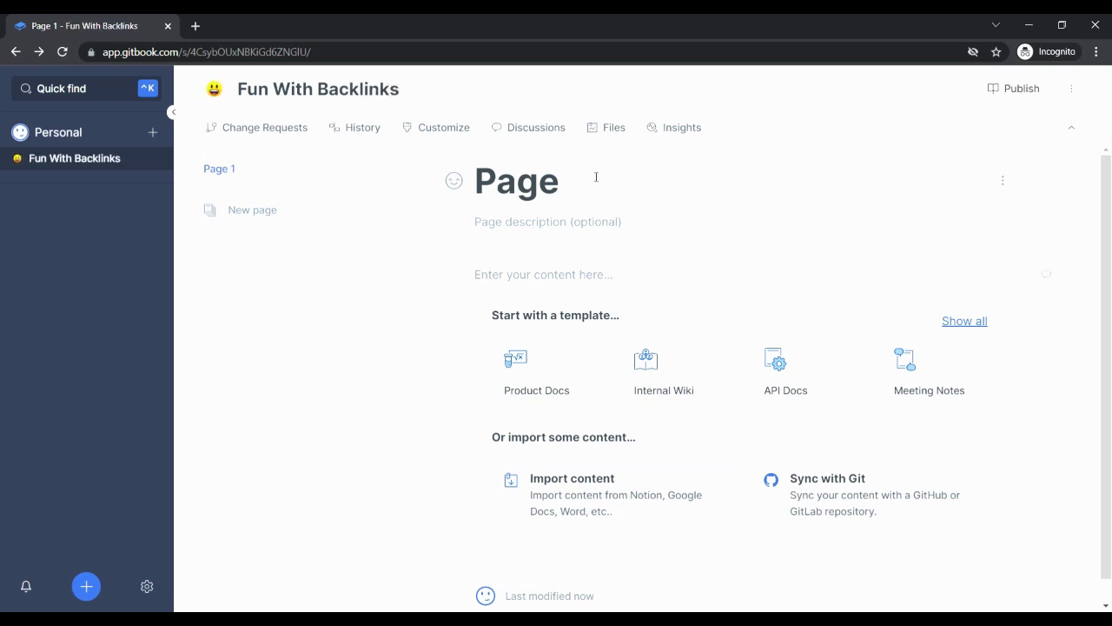
key(BackSpace)
text(Importance of backlinks)
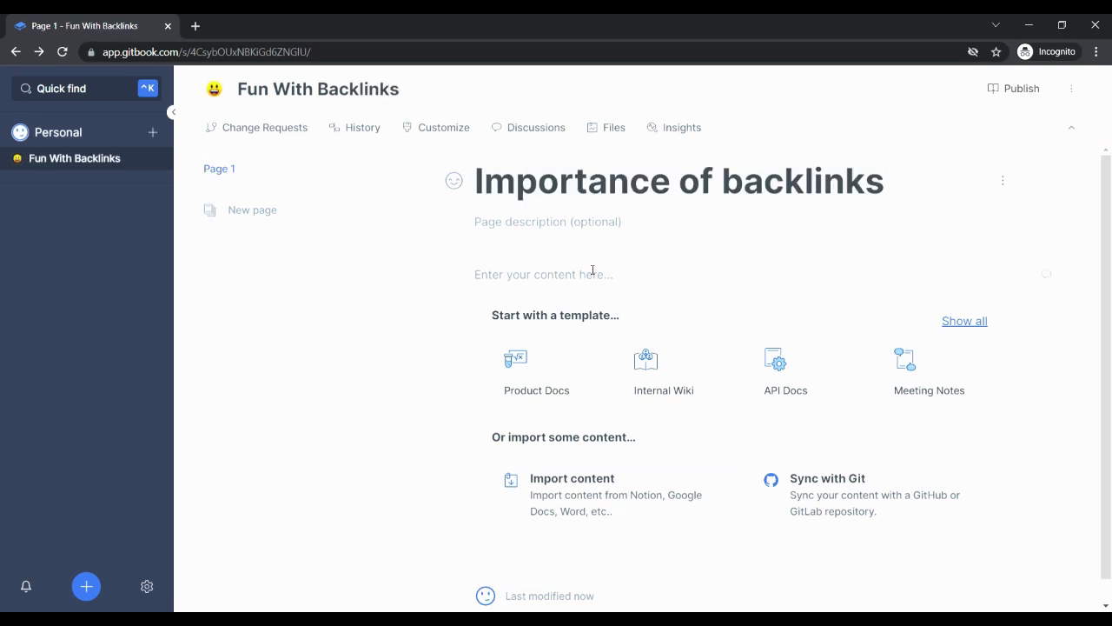
click(594, 282)
text(Backlinks draw people to your website who might not have otherwise discovered your content. The people who click through to your site from another website are also predisposed to trust what you have to say. They were visiting a website they viewed as trustworthy, and that website vouched for your site by linking to you. Therefore, the people who land on your page will be more inclined to engage with what you have to say. Building backlinks can also offer powerful ammunition for SEO. Google works to understand how the various websites fit together and which ones customers will likely view as trustworthy. Backlinks help them better understand which brands other sites view highly enough to link to. Pages that cultivate a number of backlinks from other well-regarded websites will therefore be viewed as having a solid reputation within the digital ecosystem. This will boost the page's ranking on the SERPs, thus attracting even more attention for the content.)
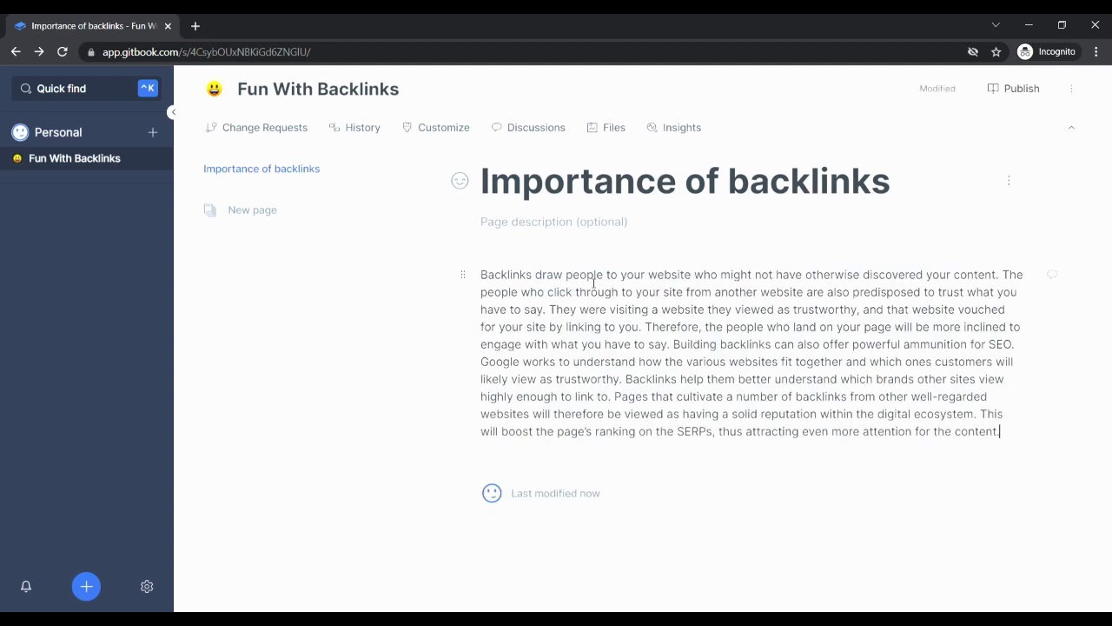
drag(535, 277, 693, 278)
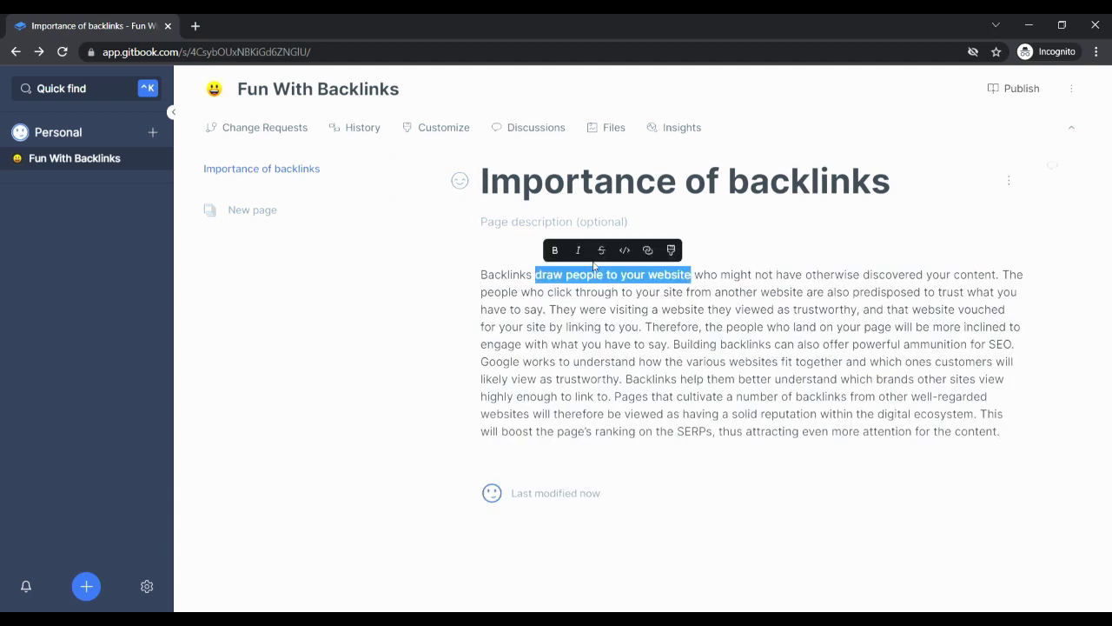
click(646, 250)
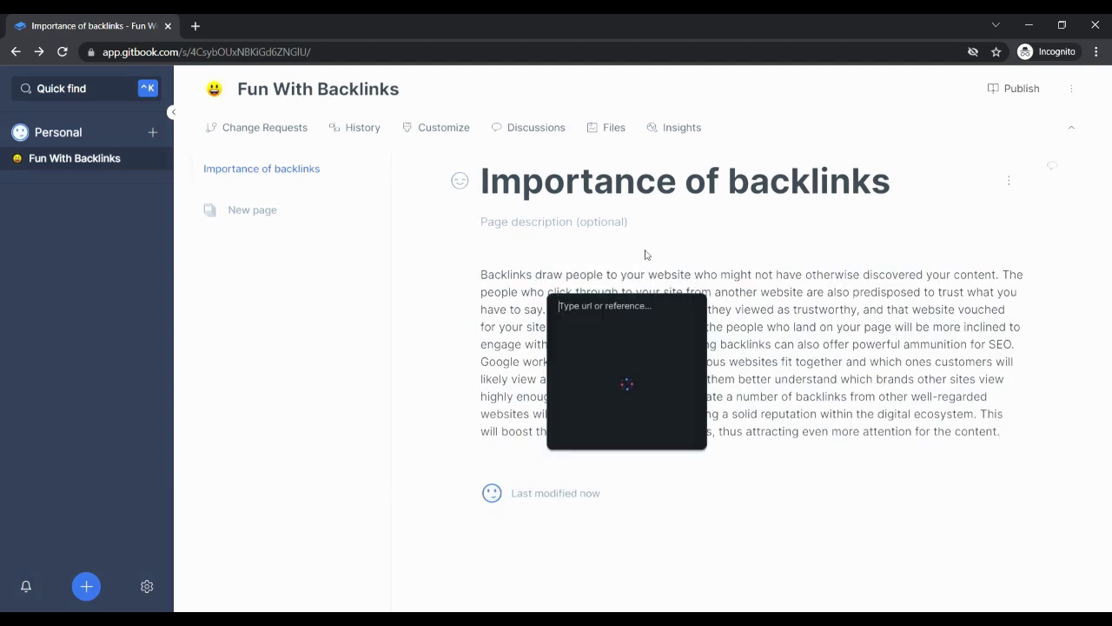
text(https://www.google.com)
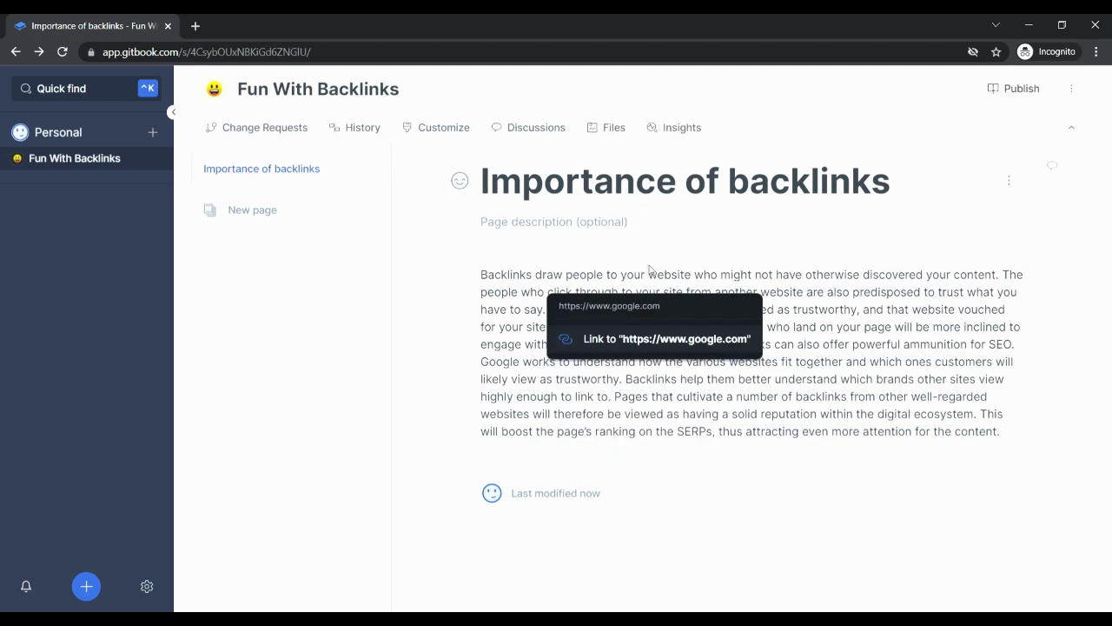
click(677, 344)
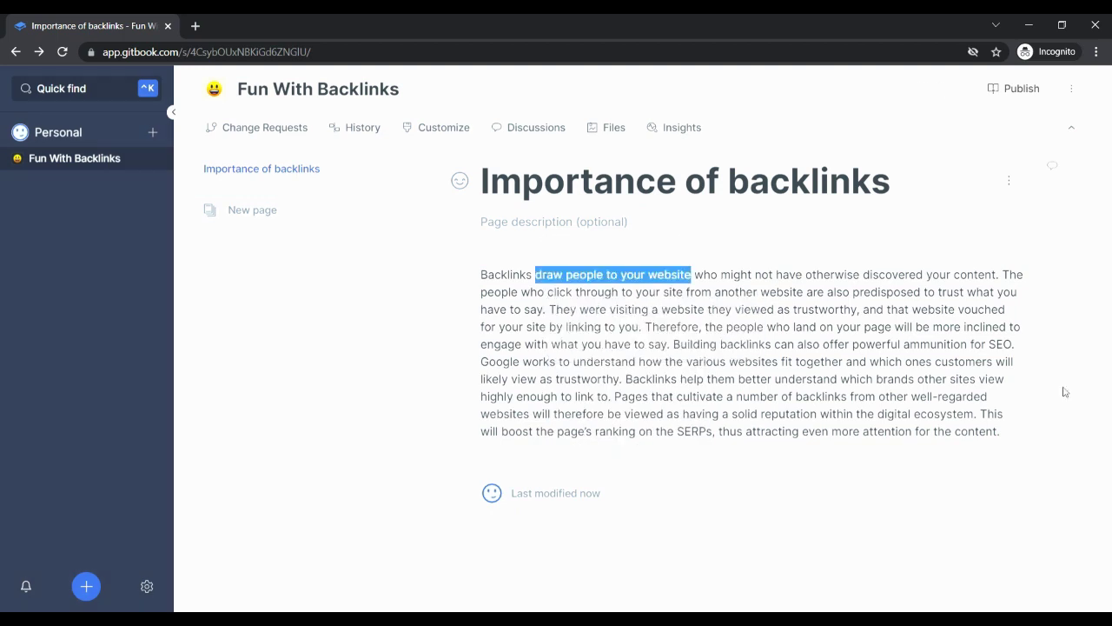
Publish the space with Public visibility, indexed by search engines, and confirm the change
click(1017, 90)
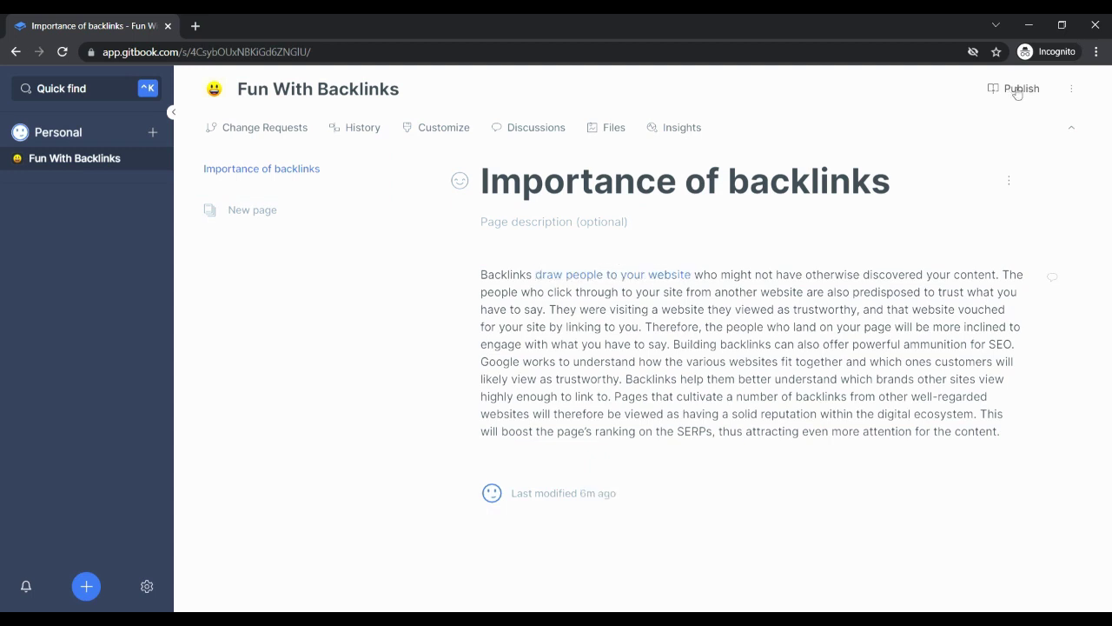
click(1017, 91)
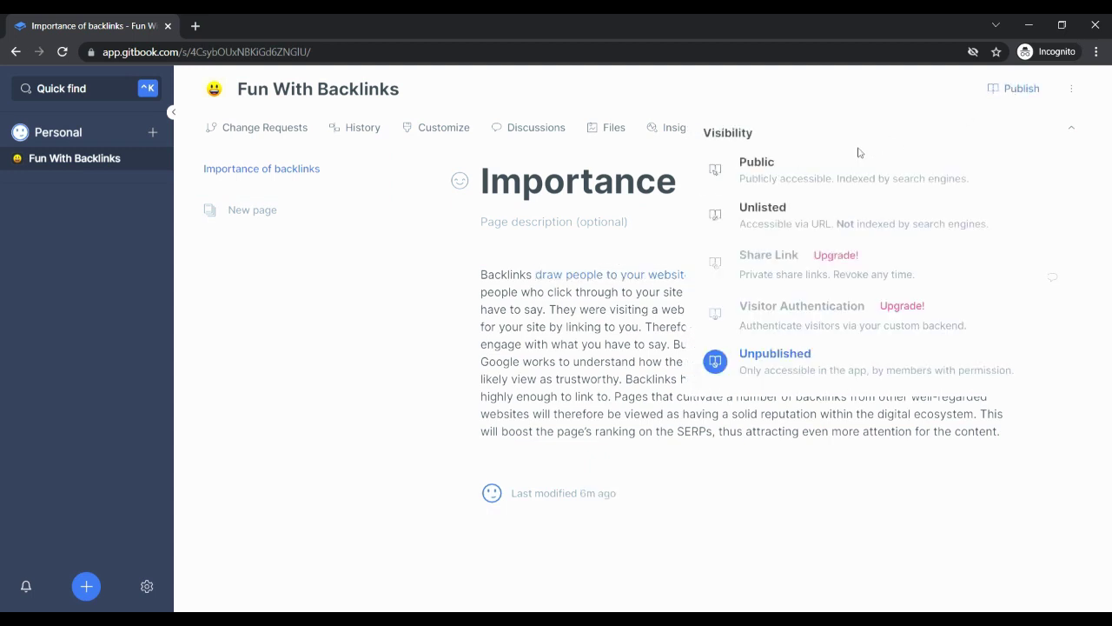
click(763, 164)
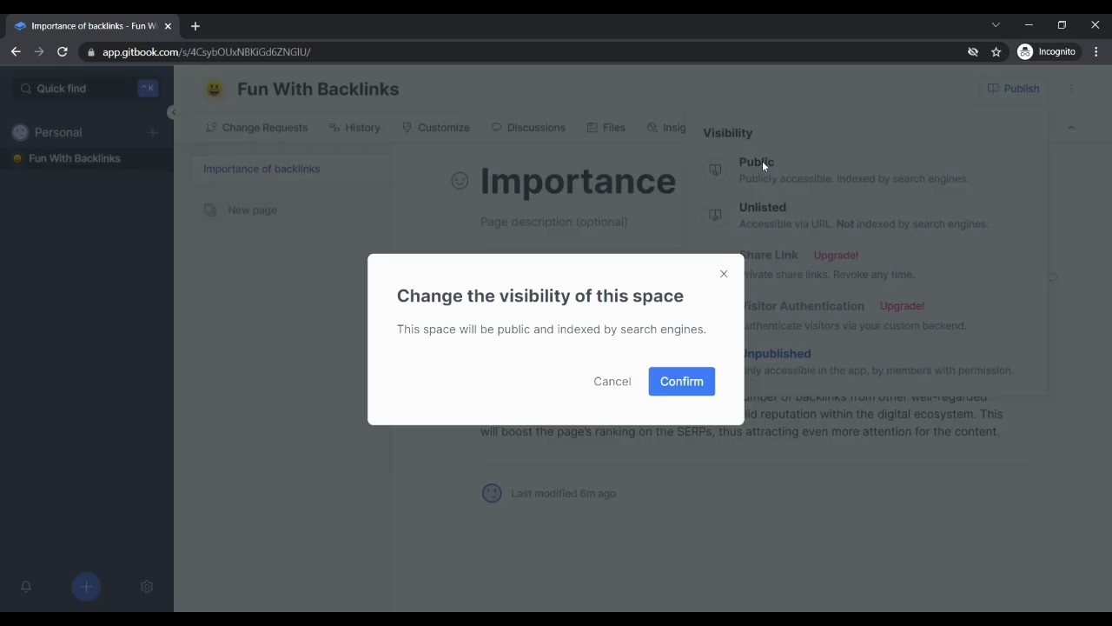
click(682, 381)
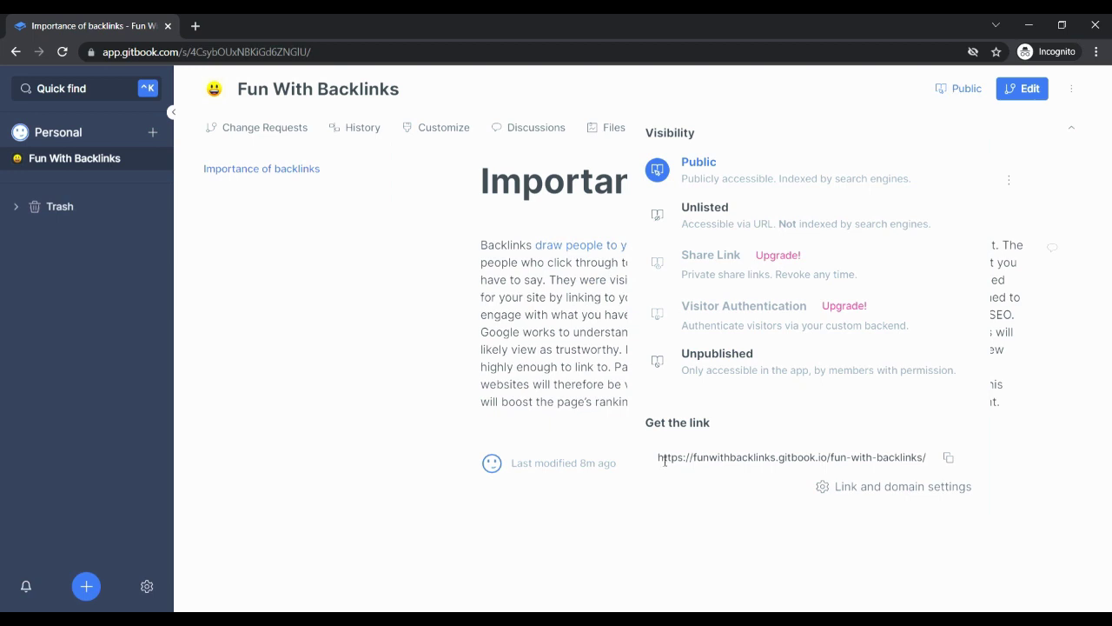
Copy the published space's link and open it in the browser to check the public page
drag(665, 461, 953, 444)
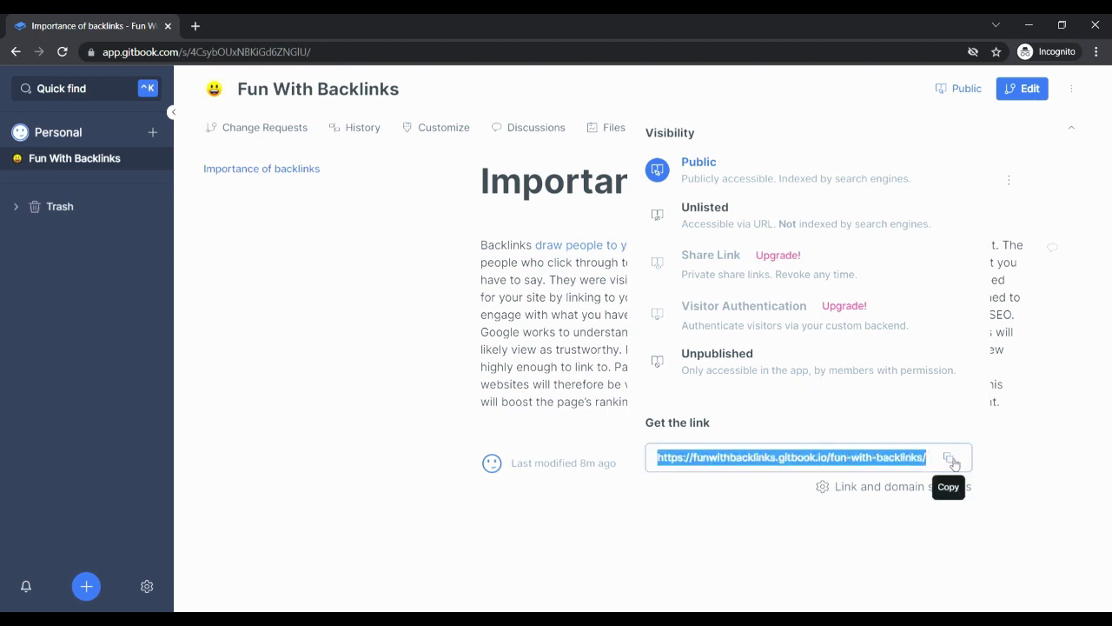
click(951, 458)
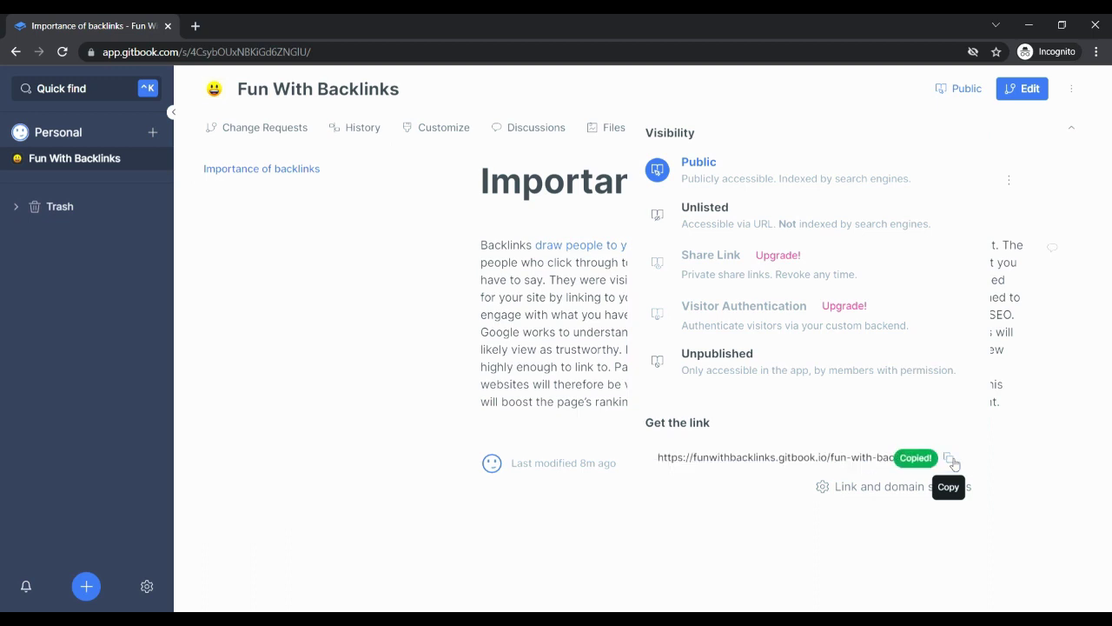
click(416, 54)
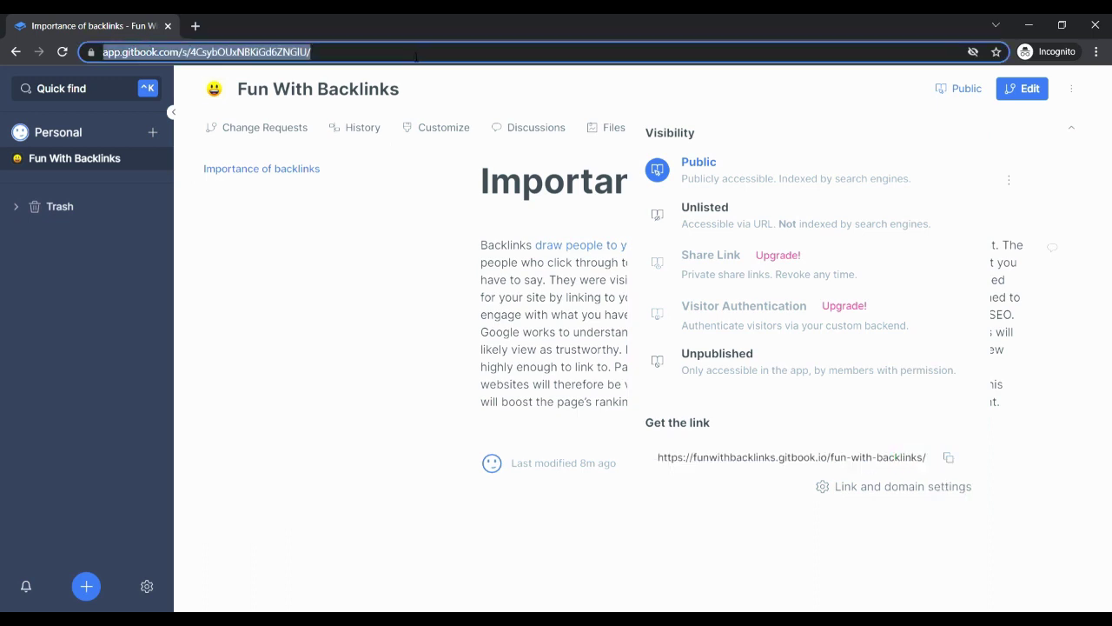
key(ctrl+v)
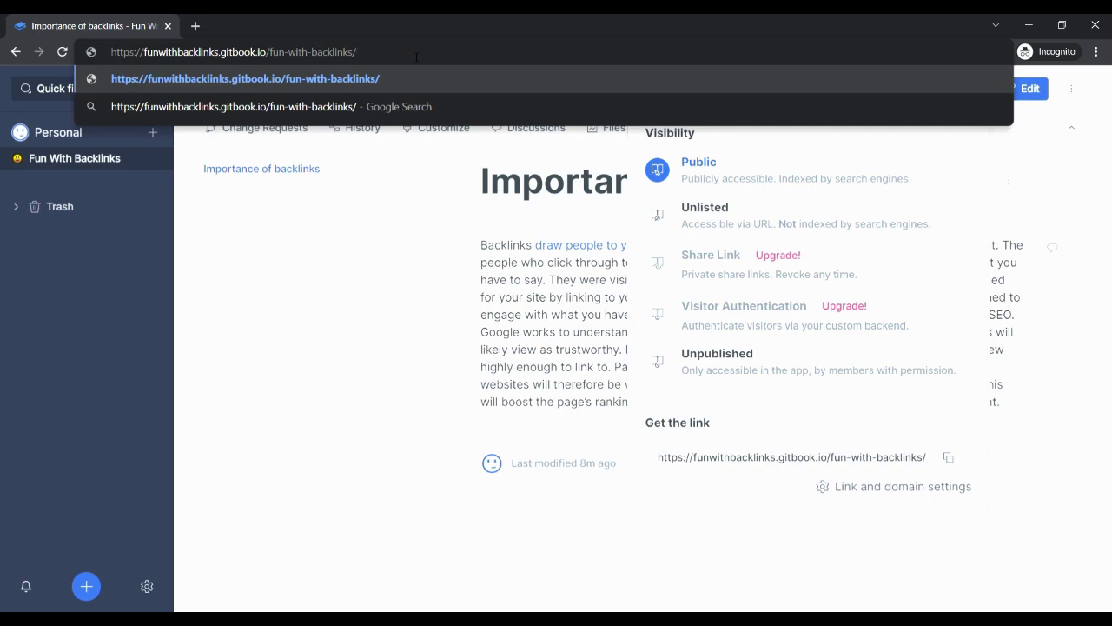
key(Return)
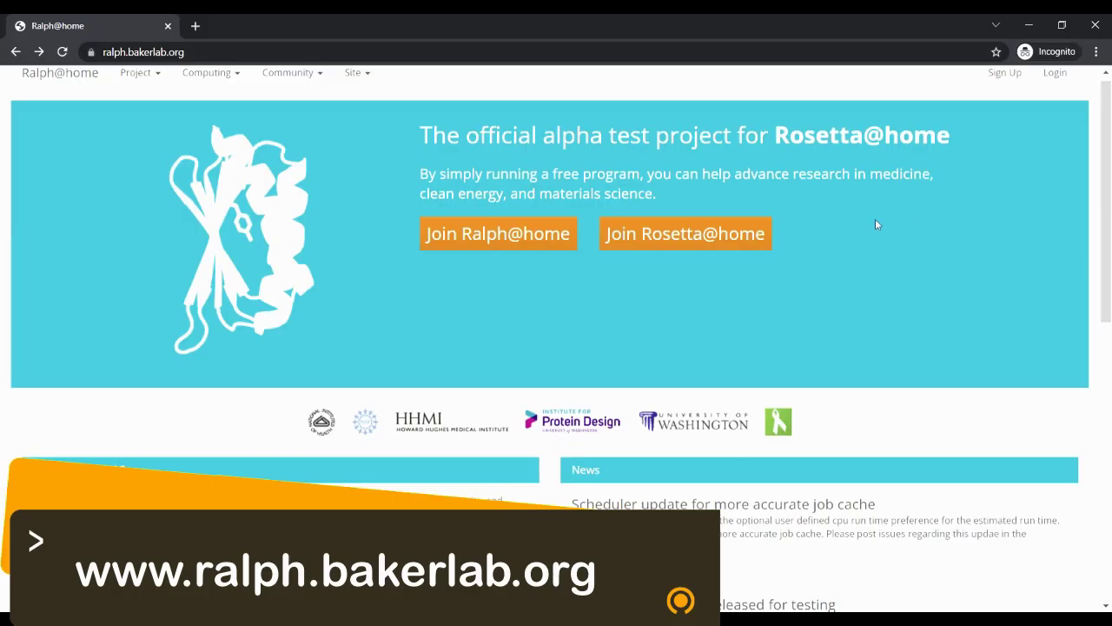
Create a Ralph@home account with the name, e-mail address and account password, leaving the country as None
click(1006, 74)
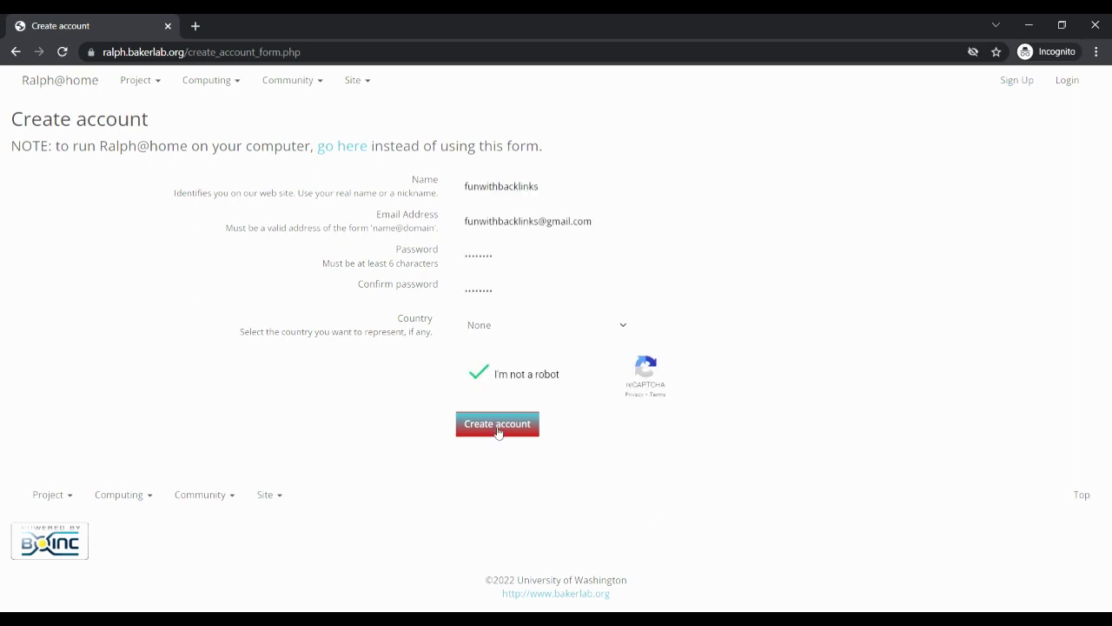
click(498, 425)
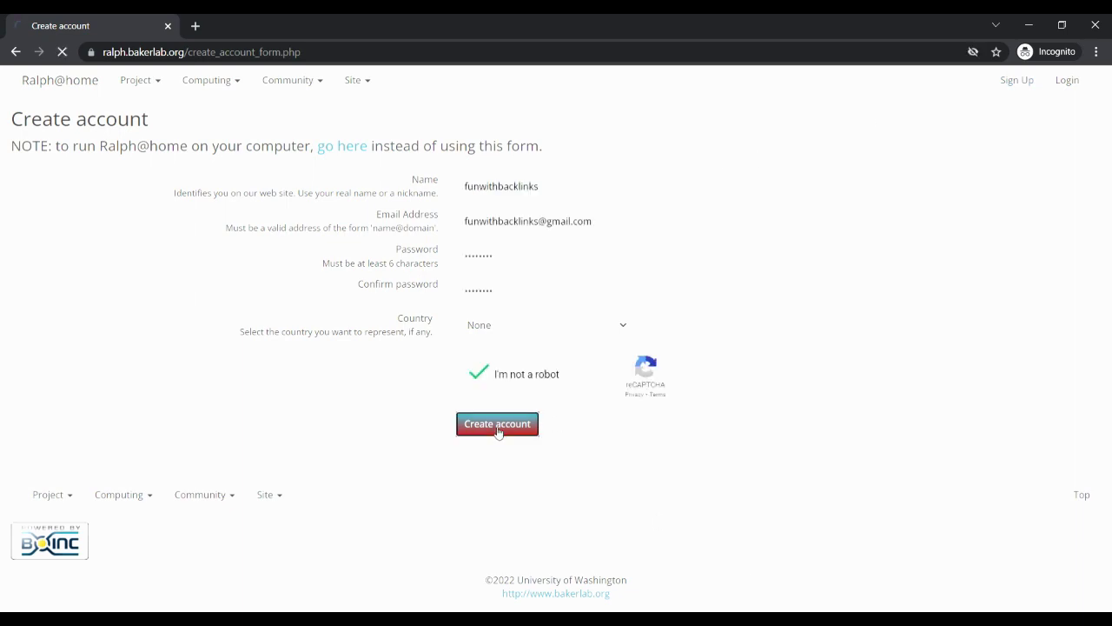
Open the form for creating a new Ralph@home team and enter Fun With Backlinks as the team name
click(324, 87)
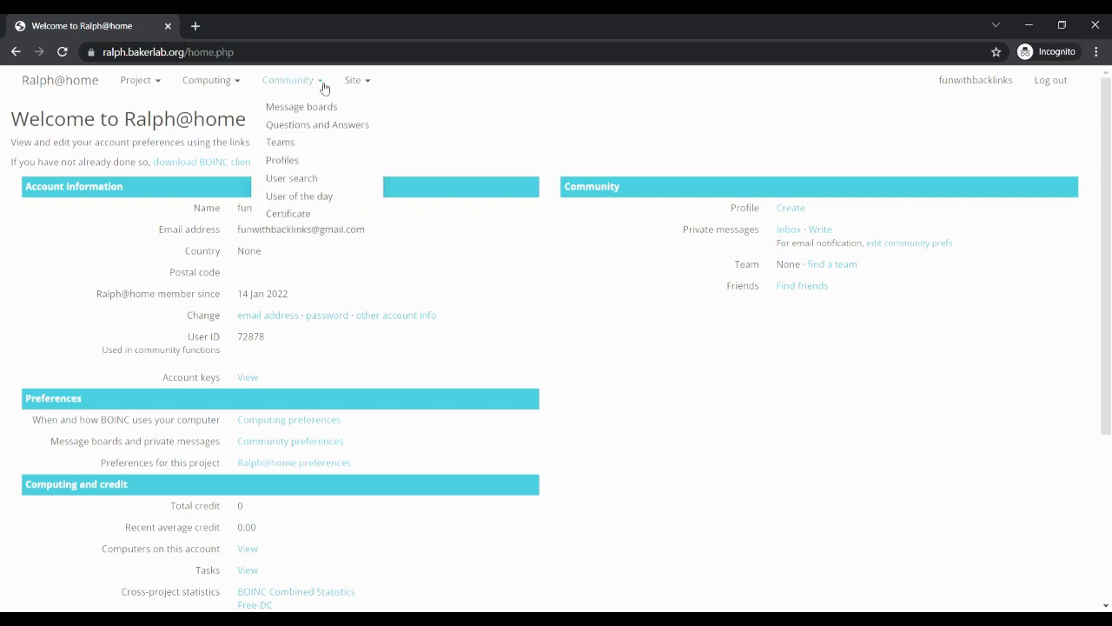
click(292, 145)
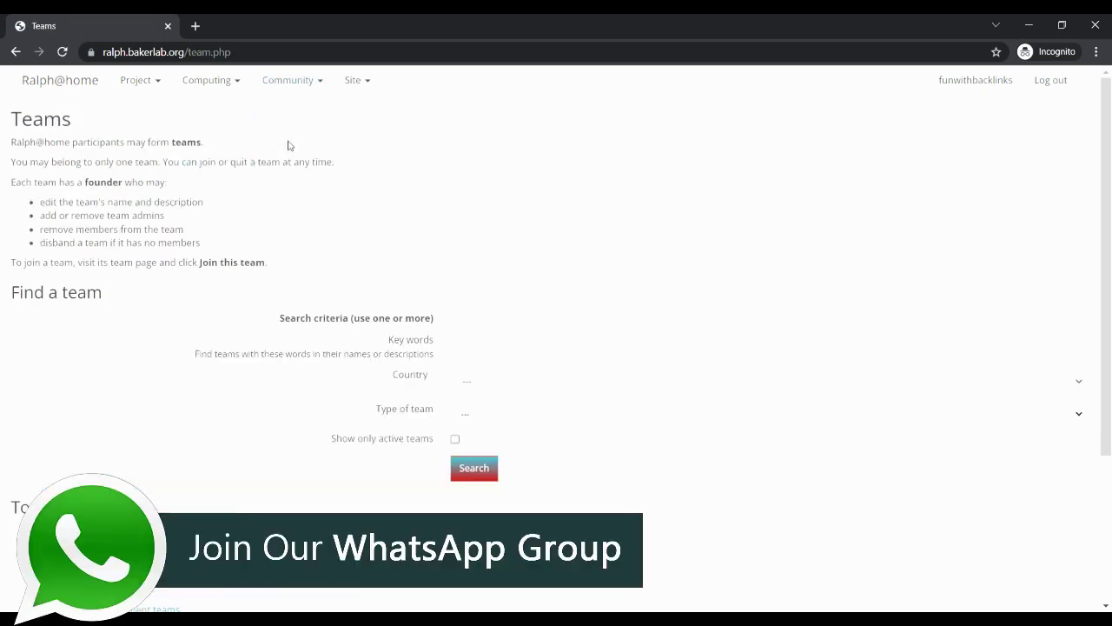
scroll(286, 348, down, 3)
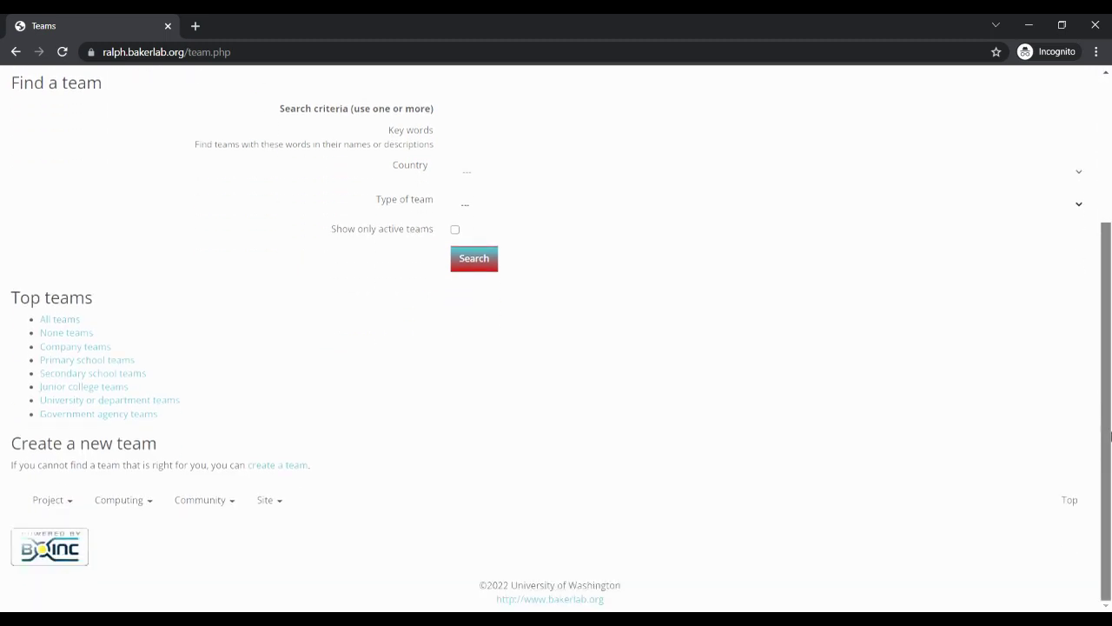
click(282, 466)
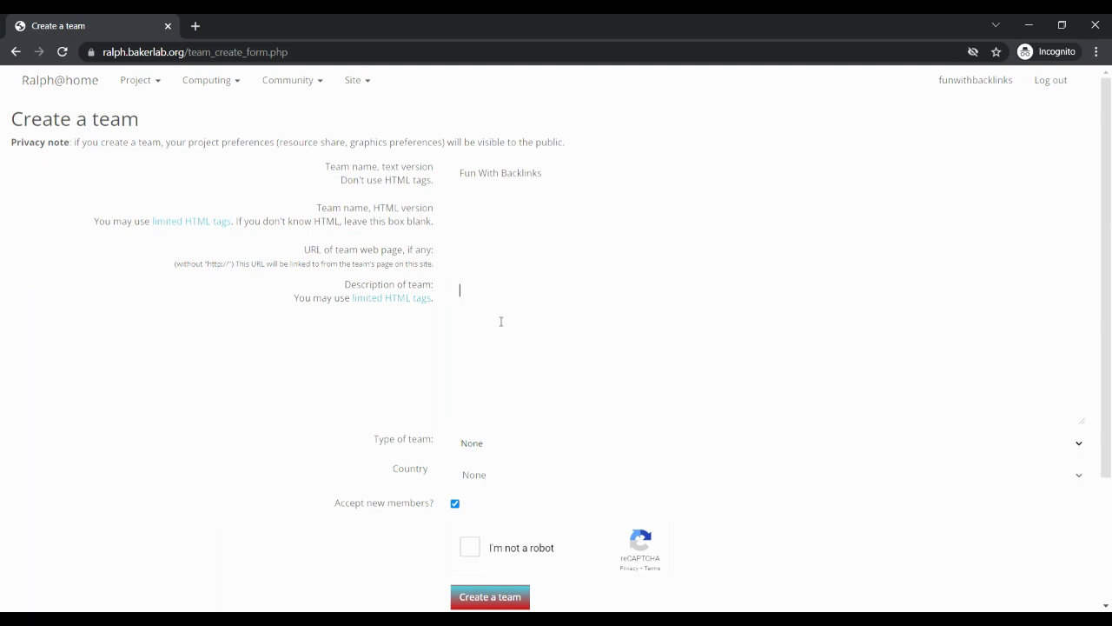
key(ctrl+v)
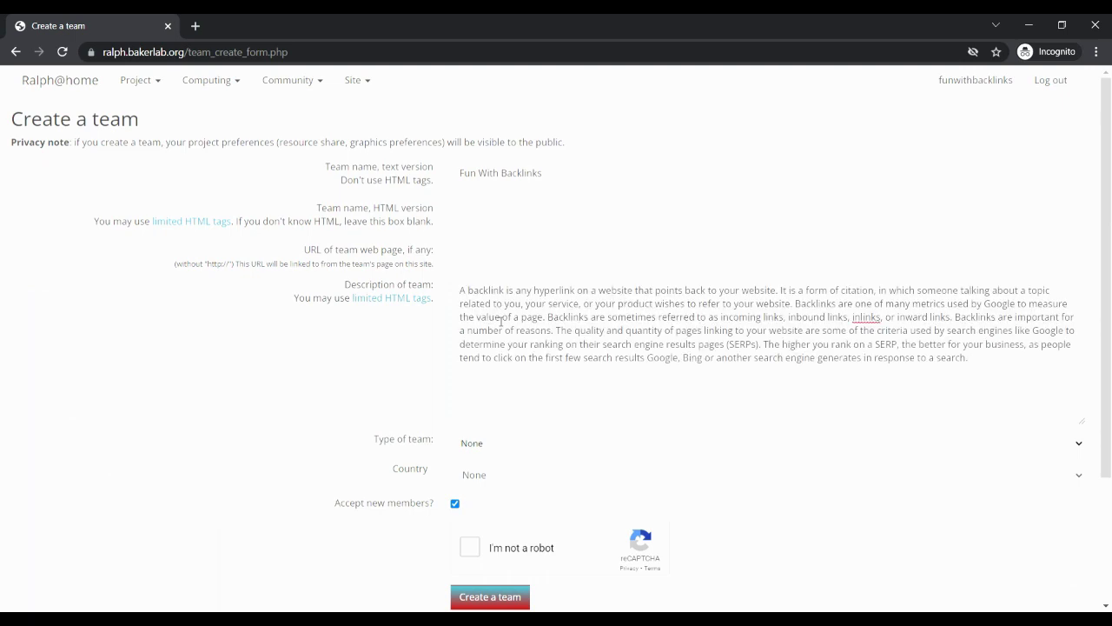
drag(912, 303, 586, 318)
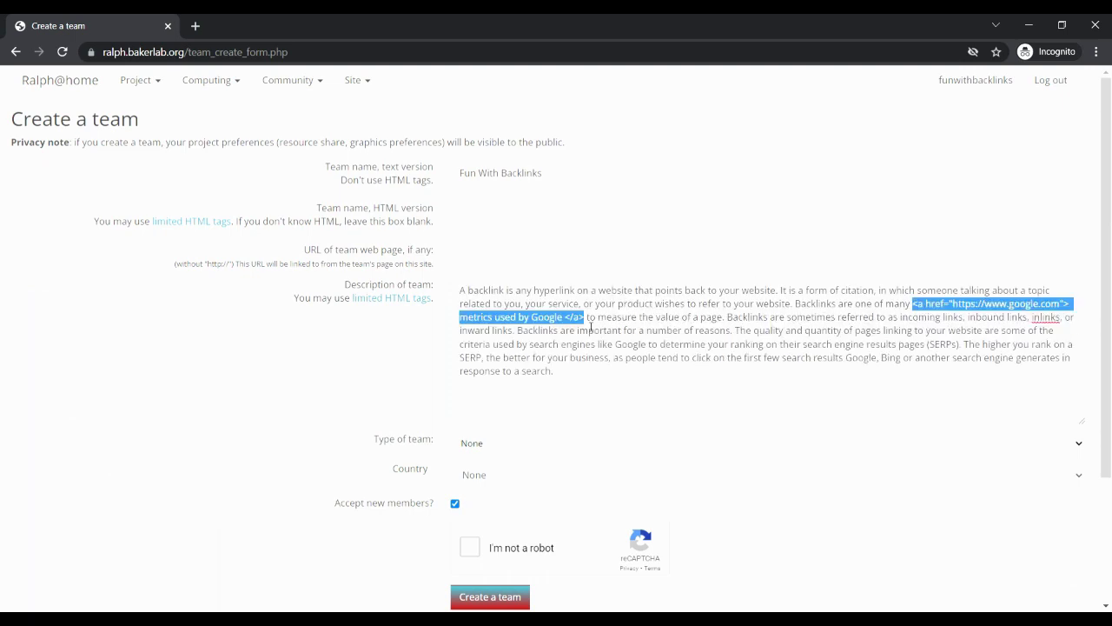
Complete the robot check, create the team, and select the address of its public page
click(470, 547)
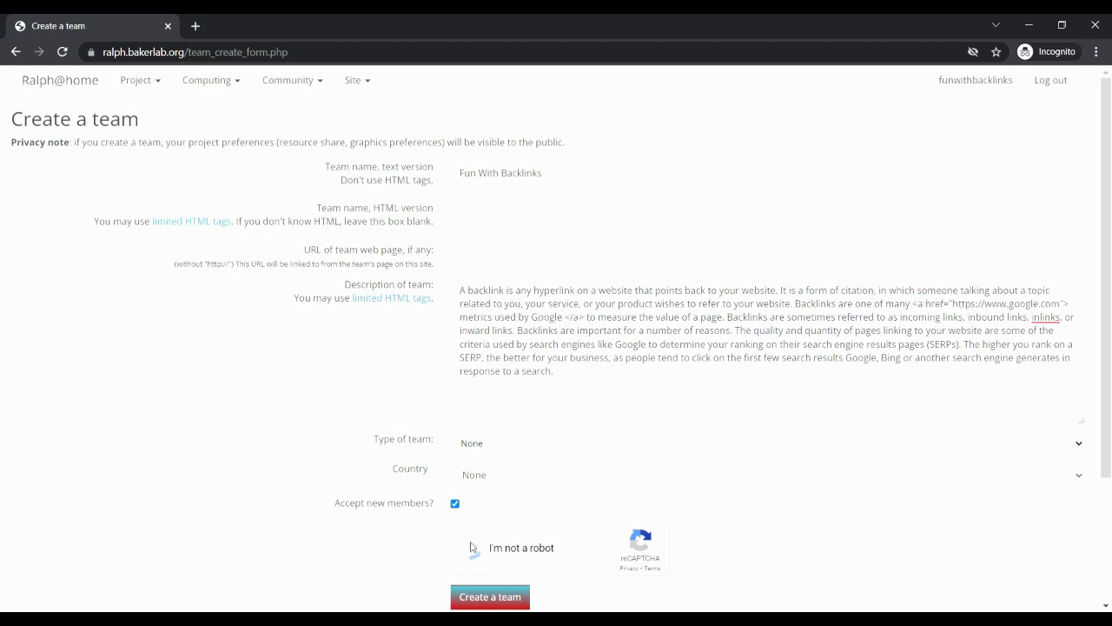
click(490, 597)
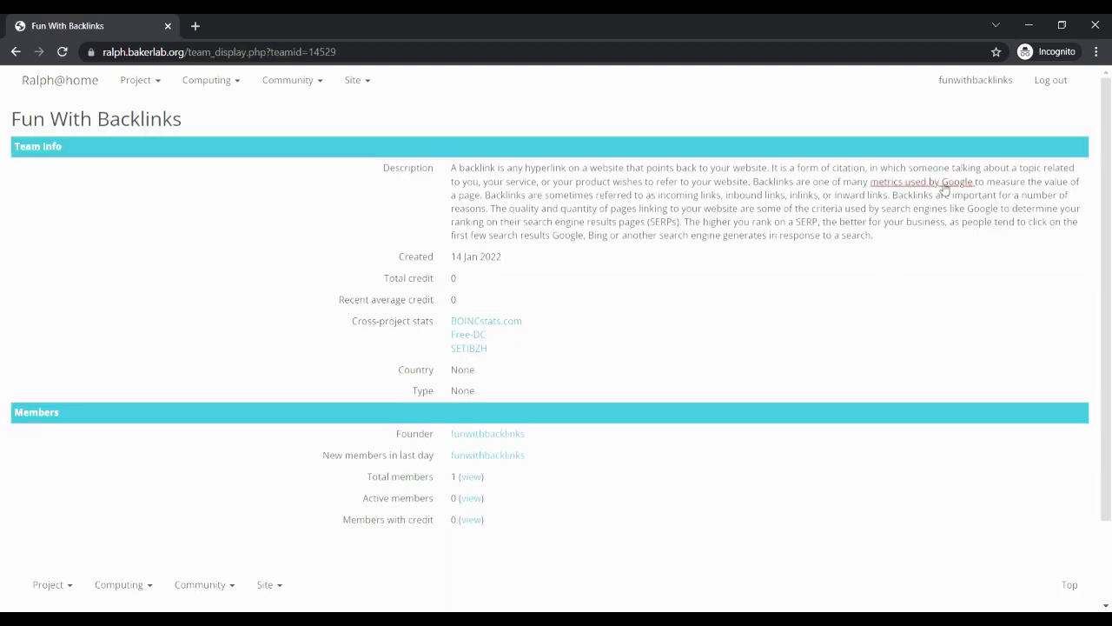
click(363, 53)
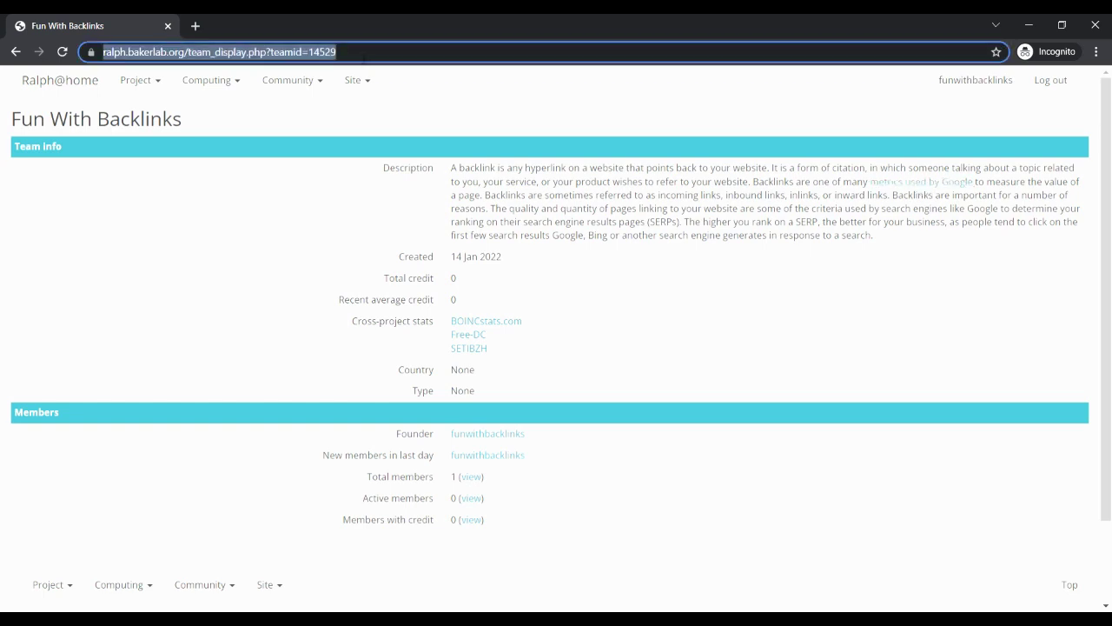
click(654, 111)
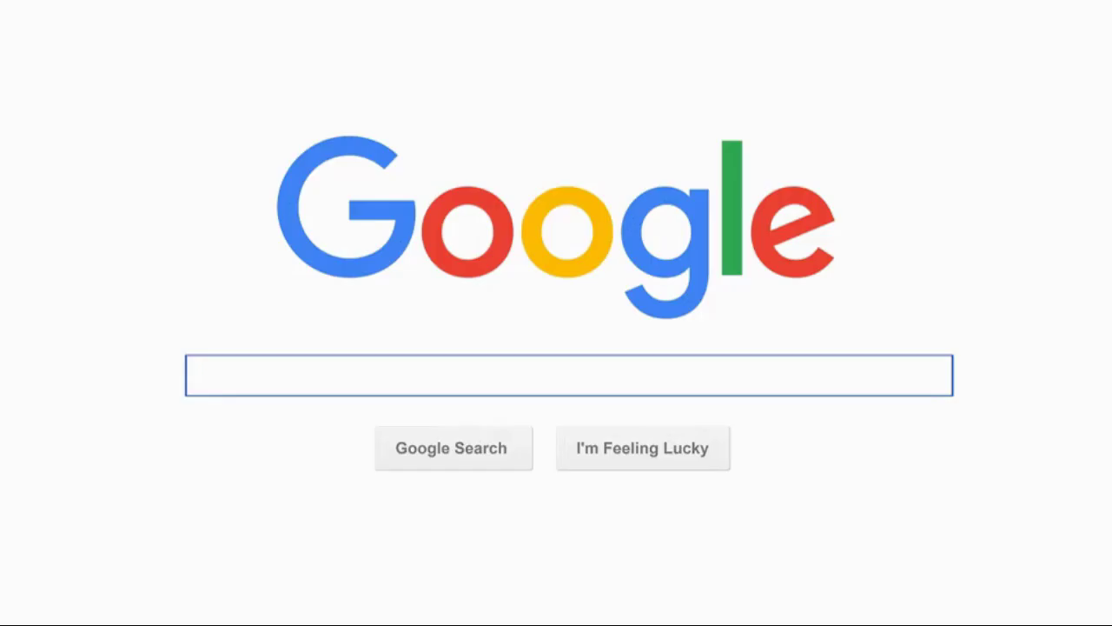
text(Increase my website ranking)
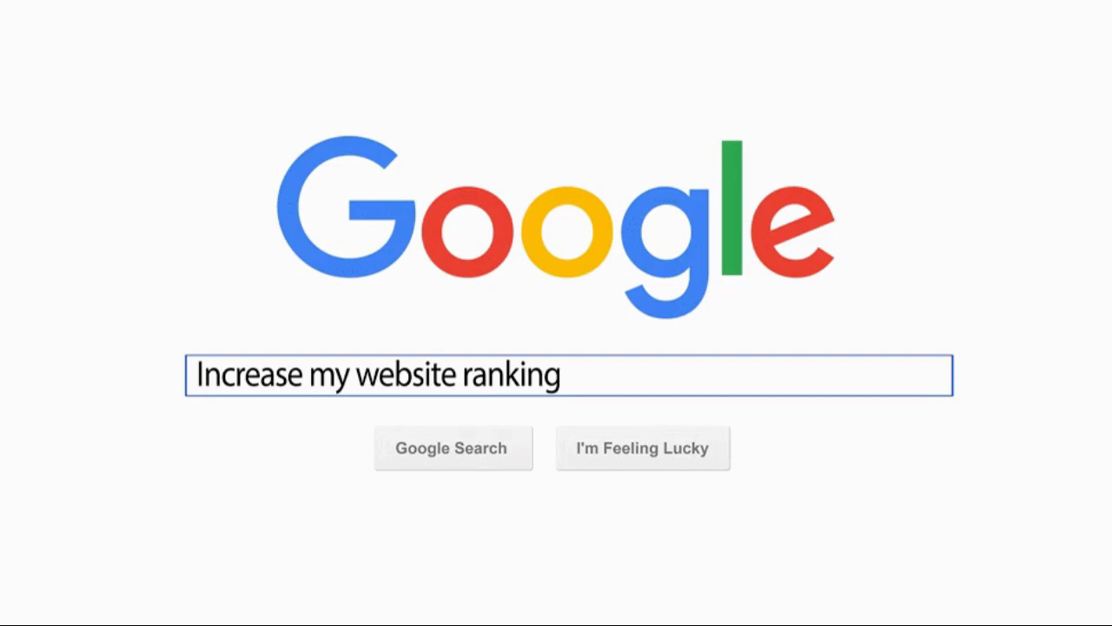
key(BackSpace)
key(BackSpace)
key(BackSpace)
key(BackSpace)
key(BackSpace)
key(BackSpace)
key(BackSpace)
key(BackSpace)
key(BackSpace)
key(BackSpace)
key(BackSpace)
key(BackSpace)
key(BackSpace)
key(BackSpace)
key(BackSpace)
key(BackSpace)
key(BackSpace)
key(BackSpace)
key(BackSpace)
key(BackSpace)
text(Help clients find my business onli)
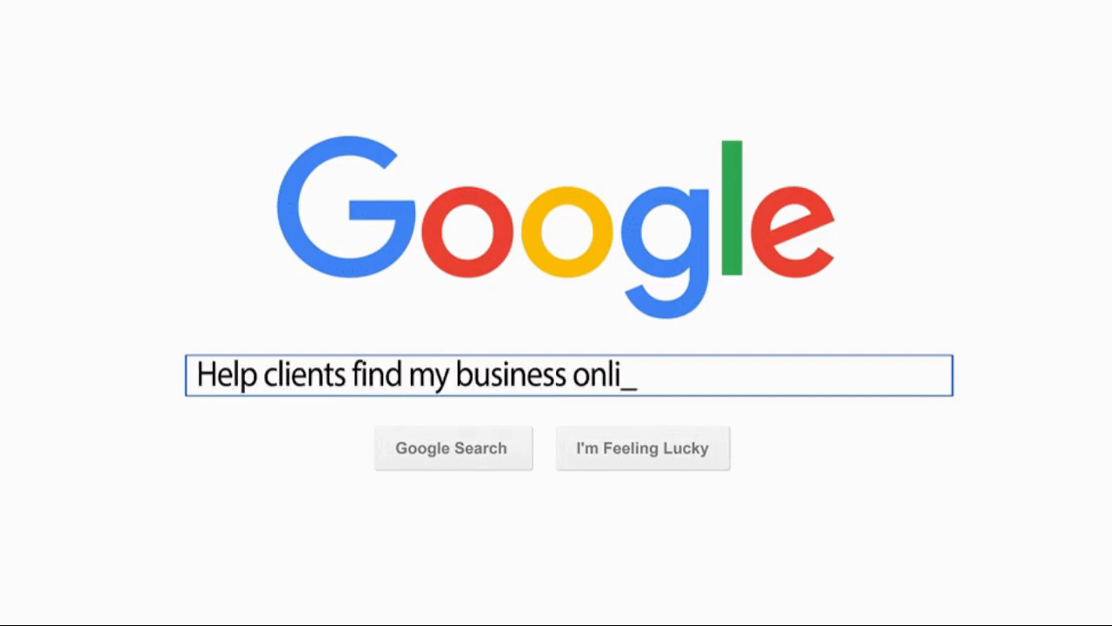
text(ne)
key(BackSpace)
key(BackSpace)
key(BackSpace)
key(BackSpace)
key(BackSpace)
key(BackSpace)
key(BackSpace)
key(BackSpace)
key(BackSpace)
key(BackSpace)
key(BackSpace)
key(BackSpace)
key(BackSpace)
key(BackSpace)
key(BackSpace)
key(BackSpace)
key(BackSpace)
key(BackSpace)
key(BackSpace)
key(BackSpace)
text(Generate more l)
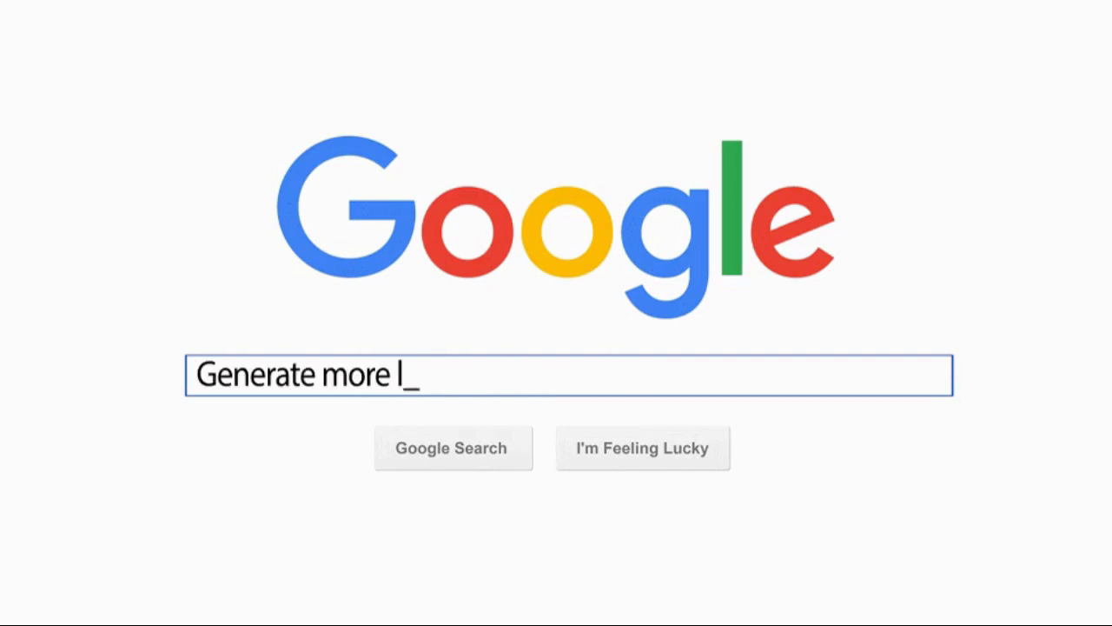
text(eads from my website)
key(BackSpace)
key(BackSpace)
key(BackSpace)
key(BackSpace)
key(BackSpace)
key(BackSpace)
key(BackSpace)
key(BackSpace)
key(BackSpace)
key(BackSpace)
key(BackSpace)
key(BackSpace)
key(BackSpace)
key(BackSpace)
key(BackSpace)
key(BackSpace)
key(BackSpace)
key(BackSpace)
key(BackSpace)
key(BackSpace)
text(Promote my busines)
key(BackSpace)
key(BackSpace)
key(BackSpace)
key(BackSpace)
key(BackSpace)
key(BackSpace)
key(BackSpace)
key(BackSpace)
key(BackSpace)
key(BackSpace)
key(BackSpace)
key(BackSpace)
key(BackSpace)
key(BackSpace)
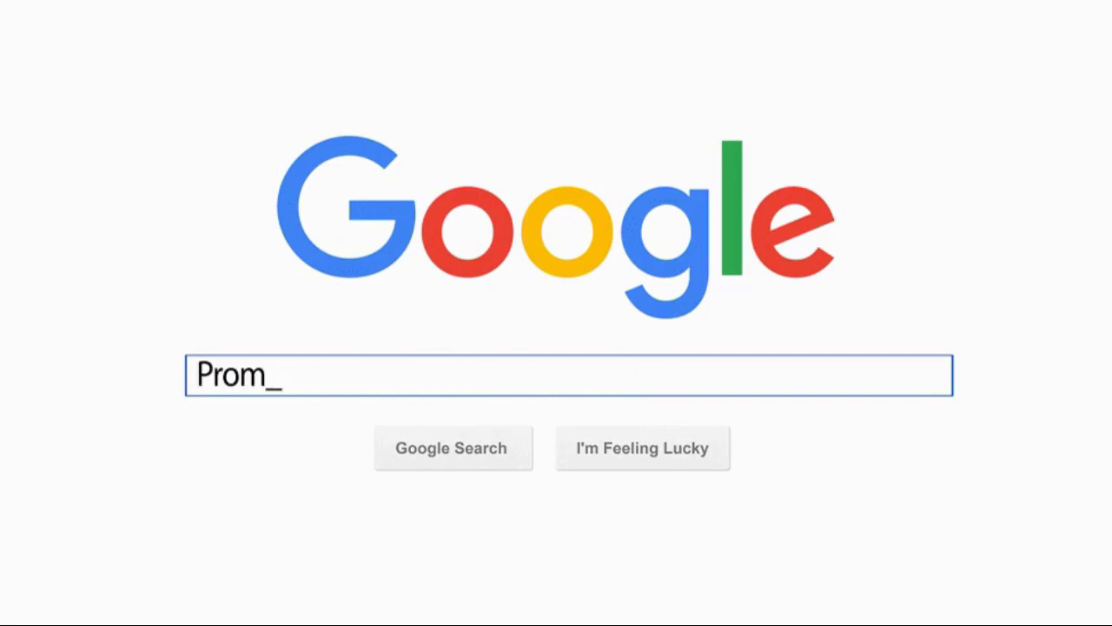